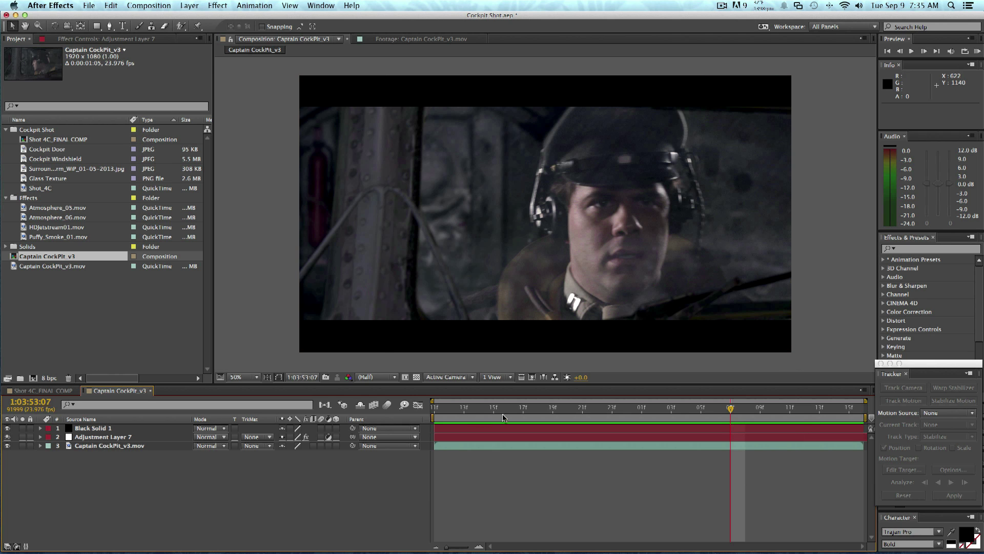
Scrub and play through the Captain CockPit_v3 composition back to its start to review the finished cockpit shot
{"action": "left_click_drag", "start_coordinate": [711, 410], "coordinate": [670, 413]}
{"action": "key", "text": "space"}
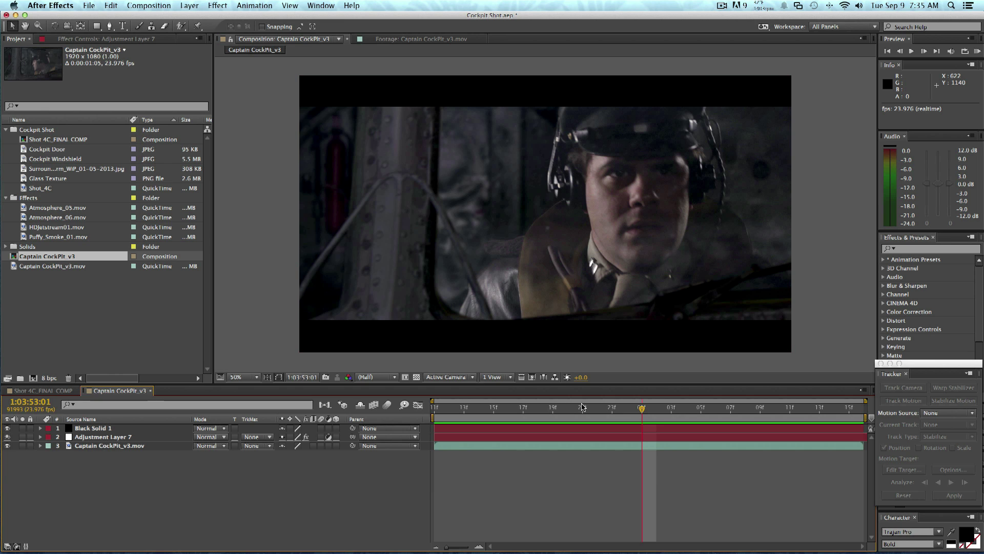
{"action": "left_click_drag", "start_coordinate": [635, 409], "coordinate": [493, 409]}
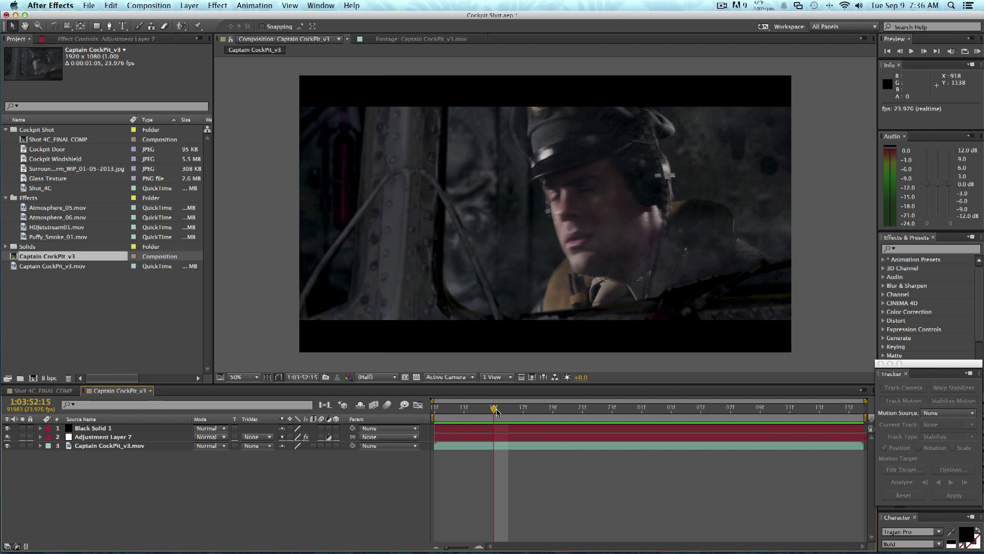
{"action": "left_click_drag", "start_coordinate": [493, 412], "coordinate": [434, 410]}
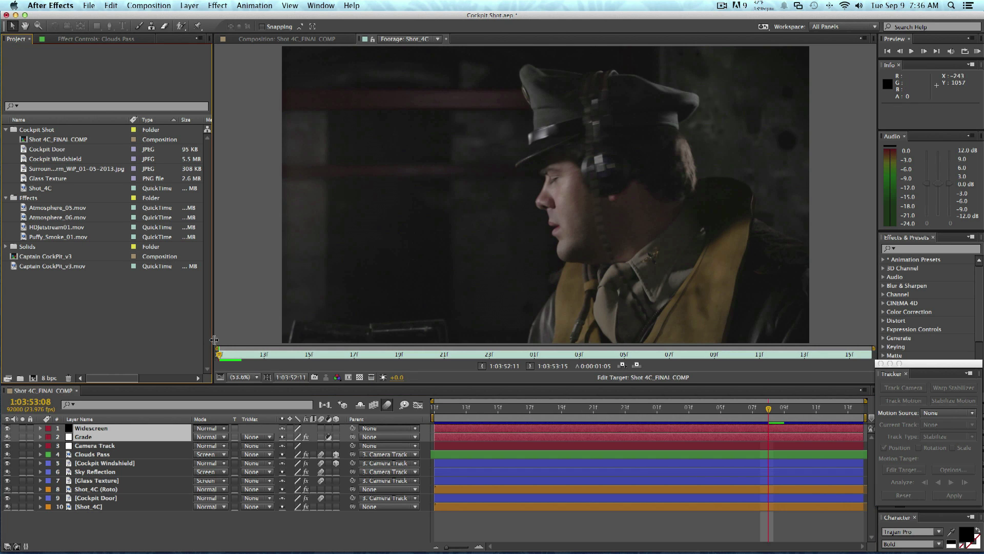
Scrub through the raw Shot_4C footage to examine the original plate
{"action": "left_click_drag", "start_coordinate": [226, 359], "coordinate": [685, 359]}
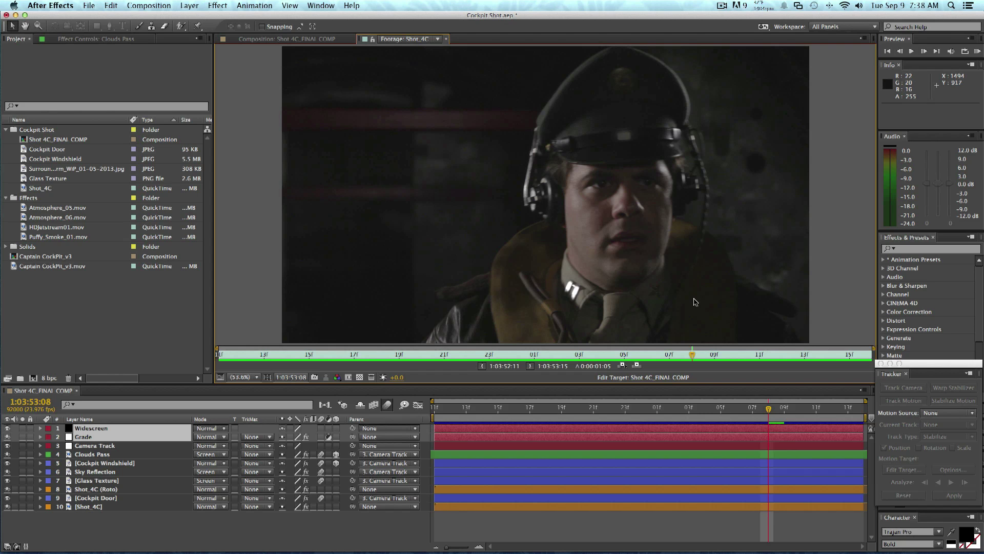
{"action": "left_click_drag", "start_coordinate": [690, 357], "coordinate": [713, 358]}
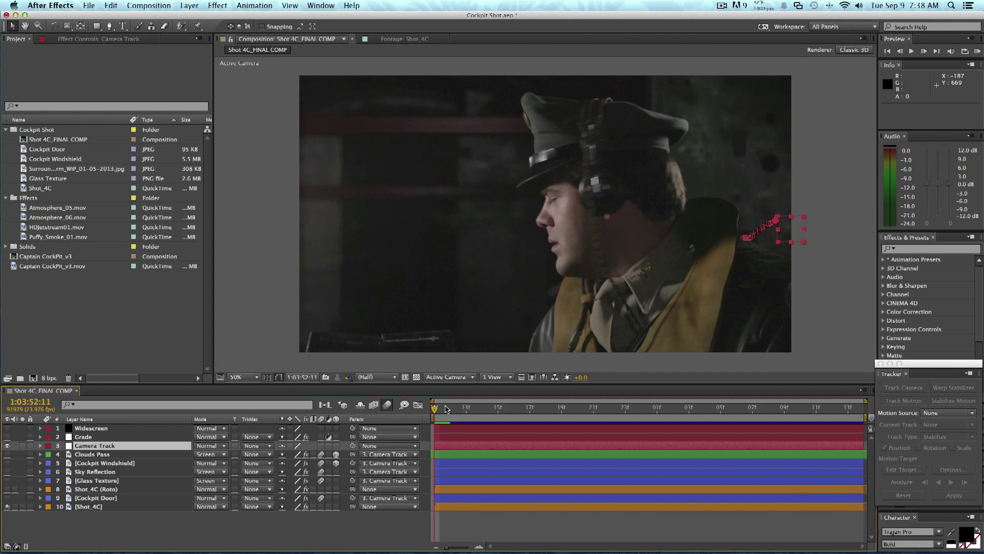
Scrub Shot 4C_FINAL COMP to follow the Camera Track null, inspect the frame up close, and fit it to the viewer
{"action": "left_click_drag", "start_coordinate": [447, 409], "coordinate": [800, 410]}
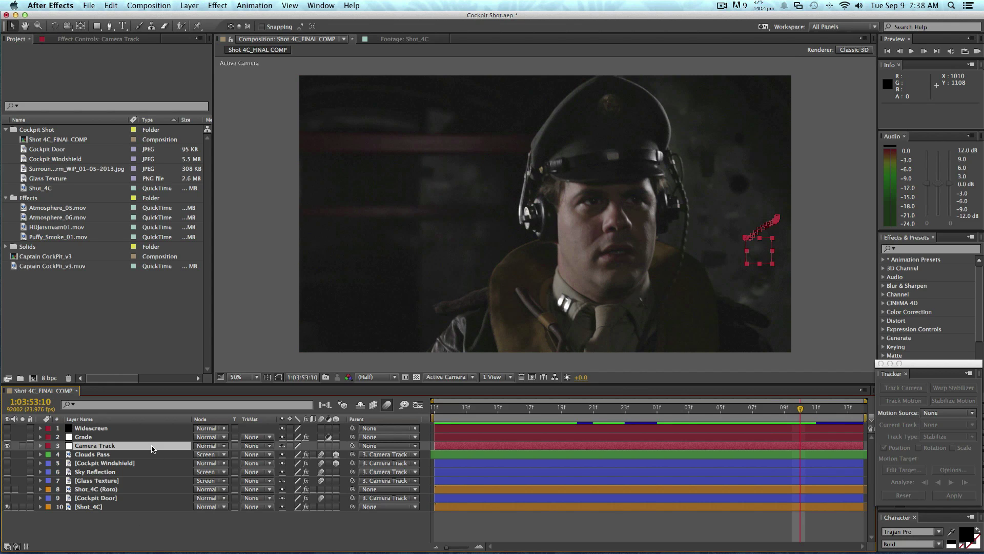
{"action": "scroll", "coordinate": [778, 242], "scroll_direction": "up", "scroll_amount": 2}
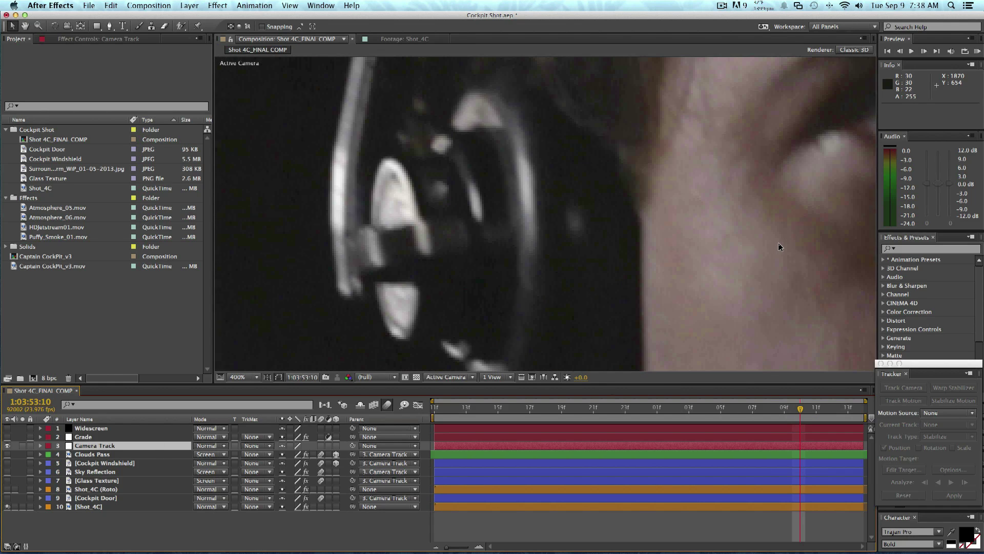
{"action": "scroll", "coordinate": [765, 265], "scroll_direction": "down", "scroll_amount": 4}
{"action": "key", "text": "space"}
{"action": "left_click_drag", "start_coordinate": [710, 240], "coordinate": [620, 226]}
{"action": "scroll", "coordinate": [619, 226], "scroll_direction": "up", "scroll_amount": 1}
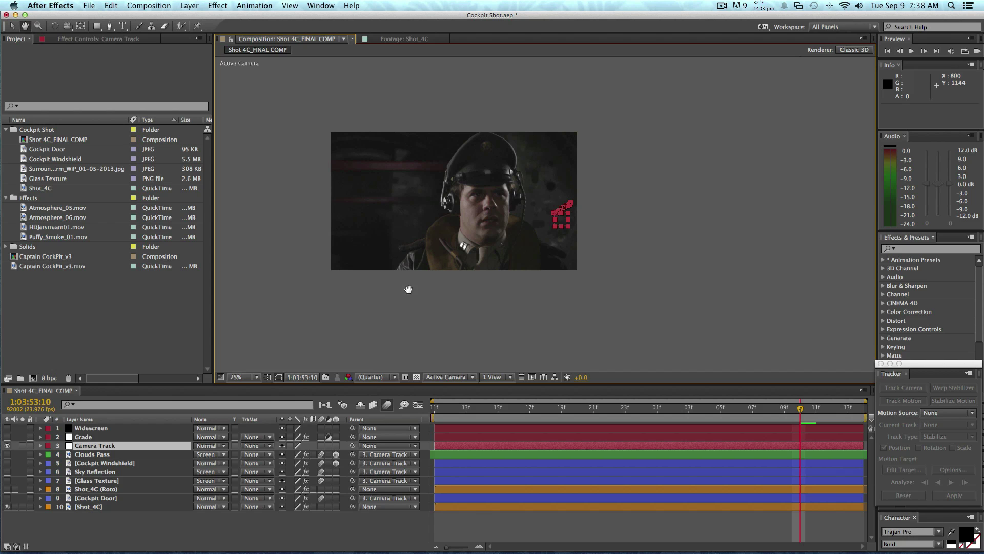
{"action": "left_click", "coordinate": [257, 377]}
{"action": "left_click", "coordinate": [259, 396]}
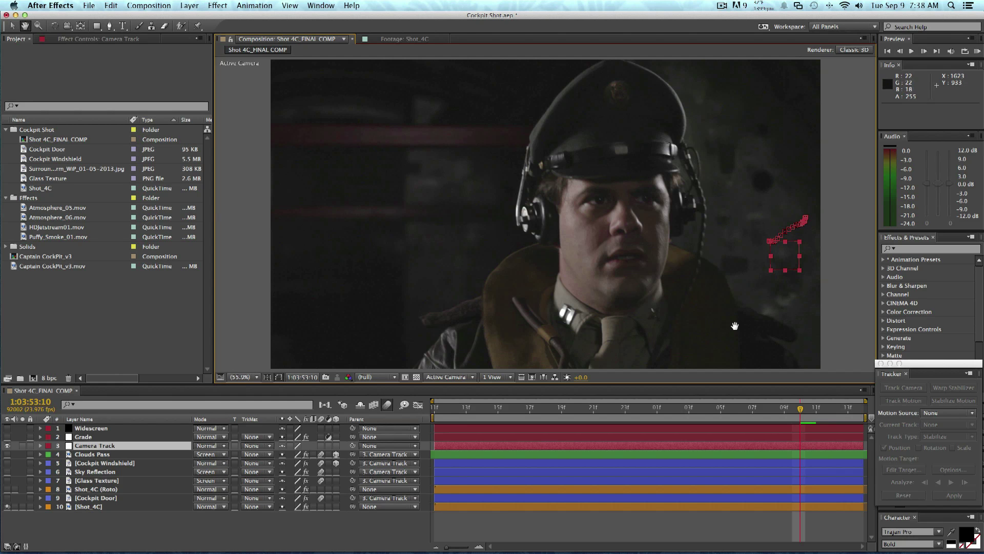
Preview the composition and scrub to 1:03:53:08 to check the Camera Track null's motion against the footage
{"action": "left_click_drag", "start_coordinate": [800, 409], "coordinate": [529, 410]}
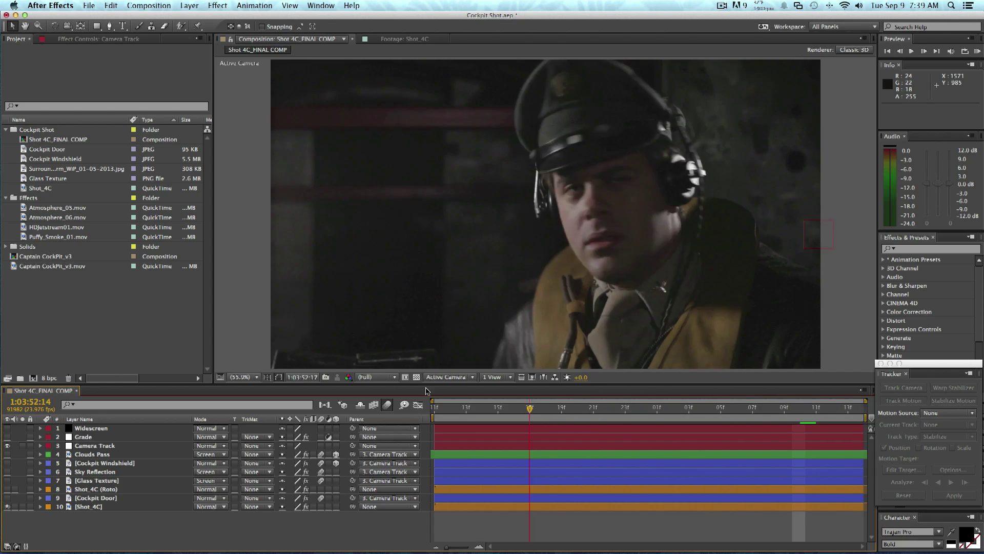
{"action": "key", "text": "space"}
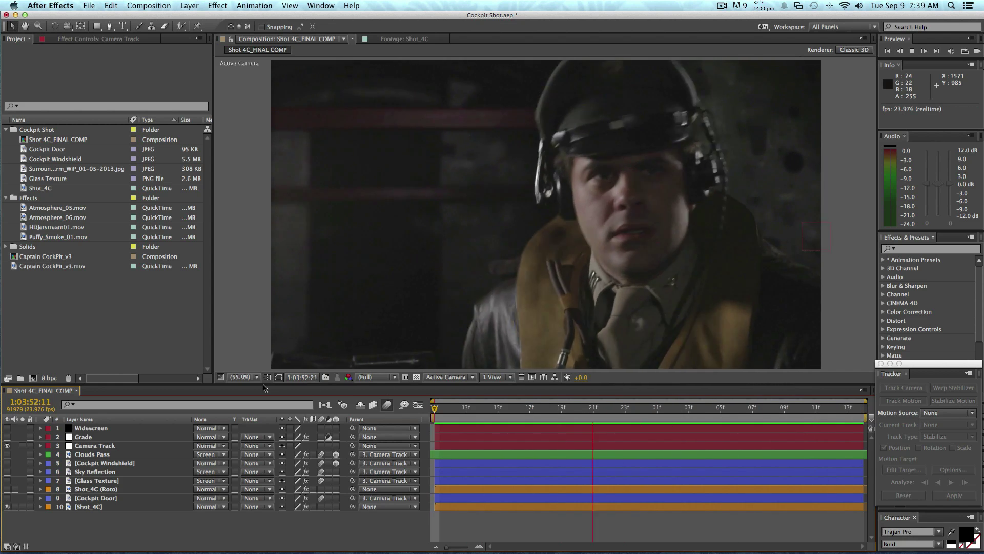
{"action": "key", "text": "space"}
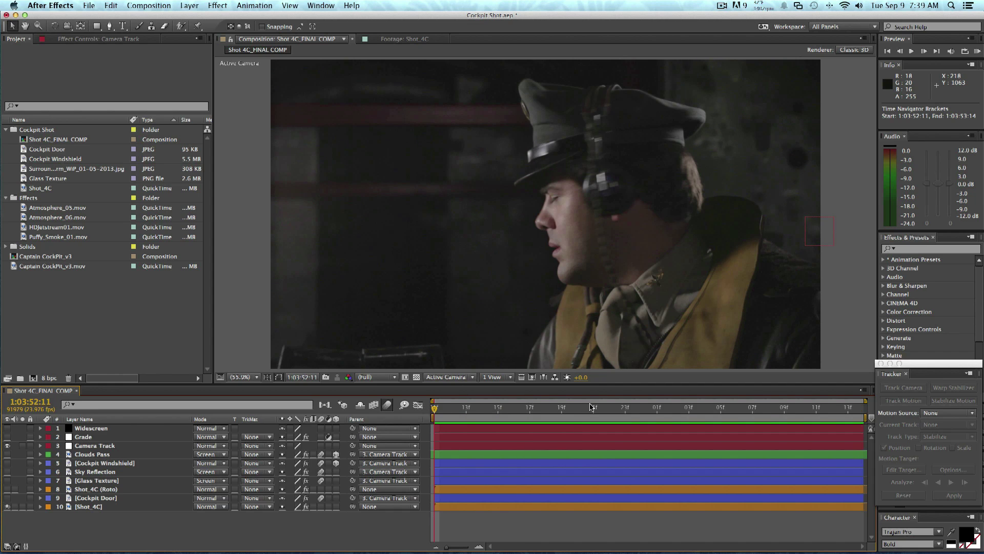
{"action": "left_click_drag", "start_coordinate": [592, 408], "coordinate": [768, 407]}
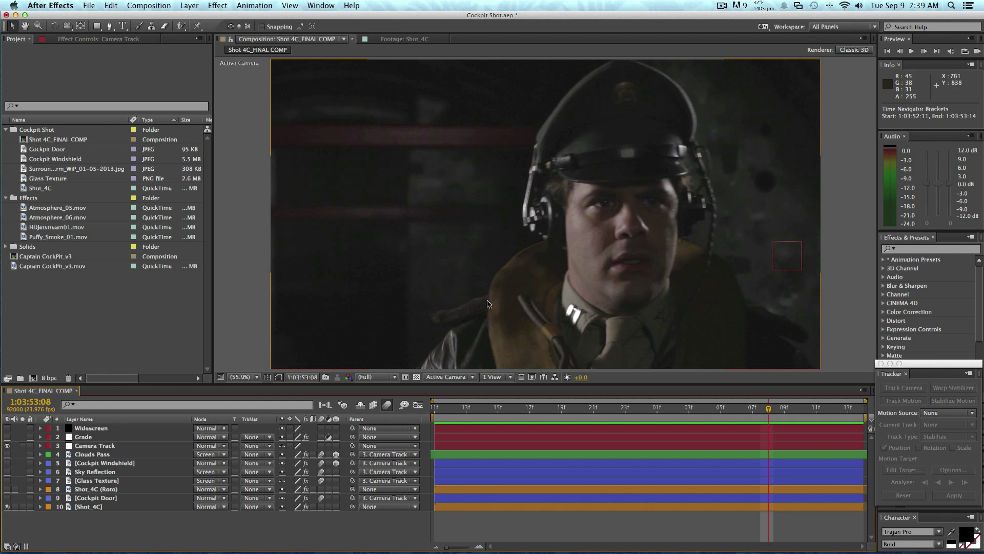
Show the Shot_4C (Roto) layer and scrub the composition back to 1:03:53:02
{"action": "left_click", "coordinate": [30, 491]}
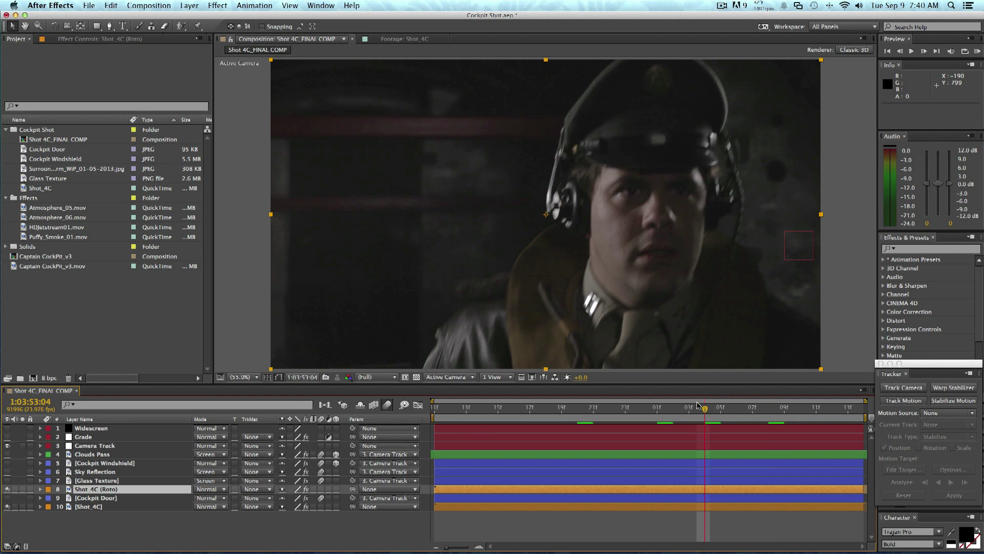
{"action": "left_click_drag", "start_coordinate": [697, 404], "coordinate": [673, 408]}
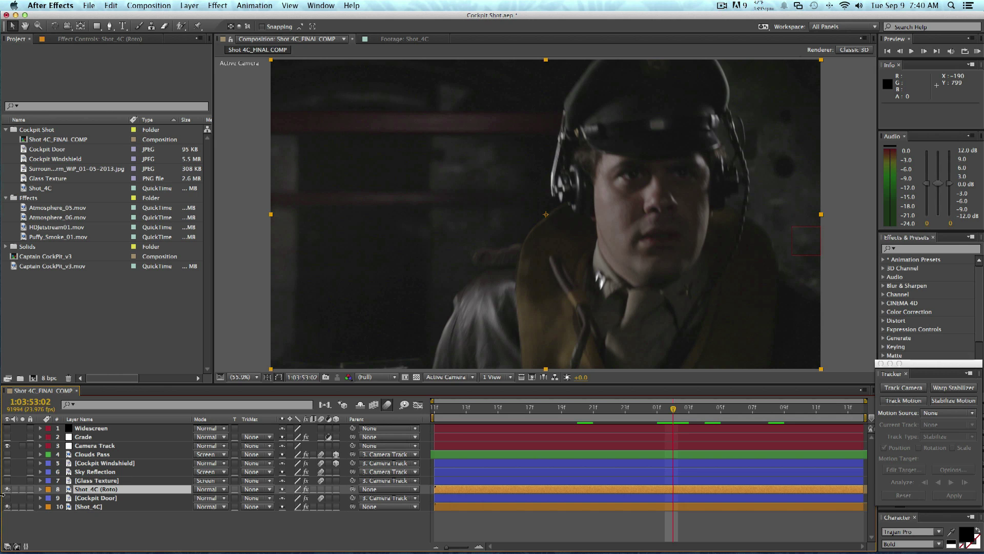
Hide the original Shot_4C layer to inspect the rotoscoped captain across the shot, then show it again and return to 1:03:53:02
{"action": "left_click", "coordinate": [95, 507]}
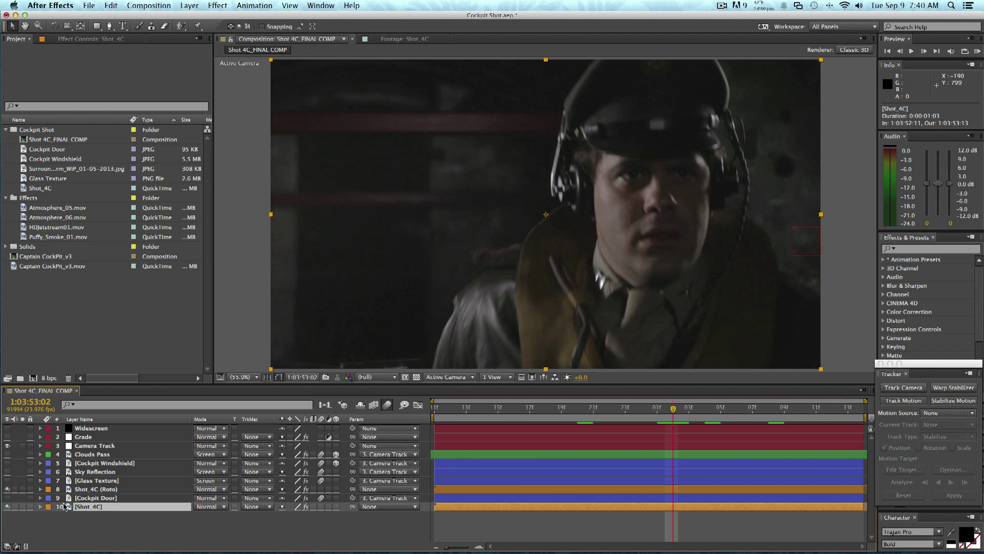
{"action": "left_click", "coordinate": [8, 507]}
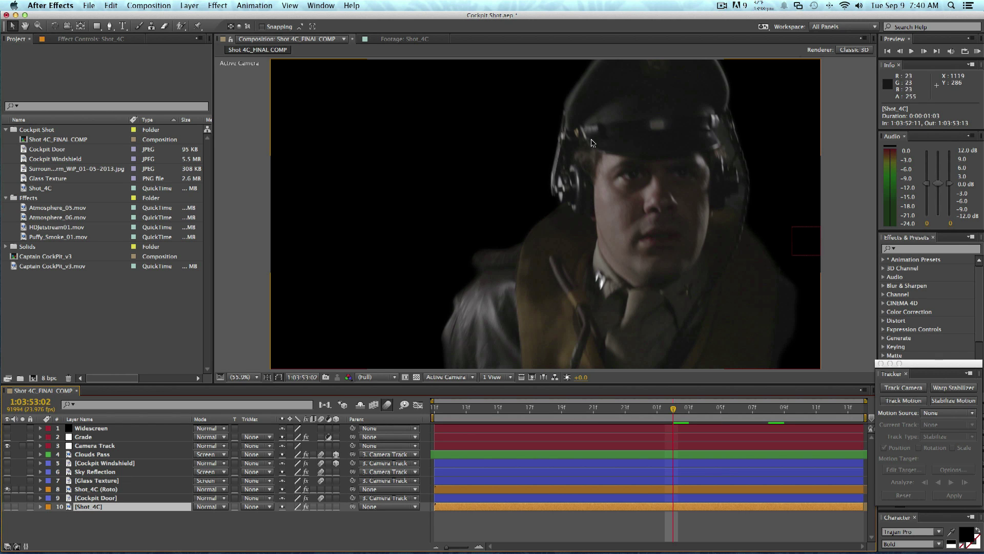
{"action": "left_click_drag", "start_coordinate": [632, 403], "coordinate": [502, 413]}
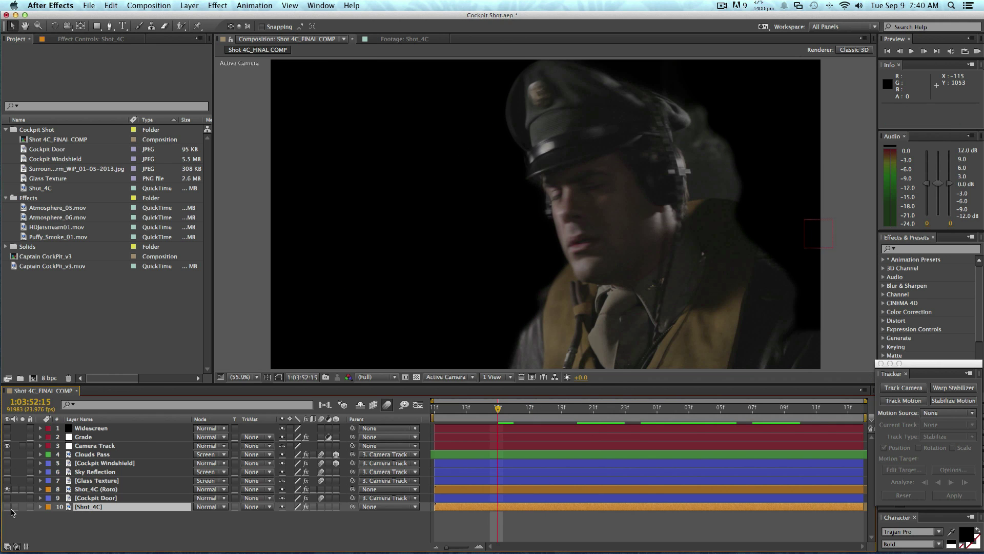
{"action": "left_click", "coordinate": [7, 506]}
{"action": "left_click", "coordinate": [567, 520]}
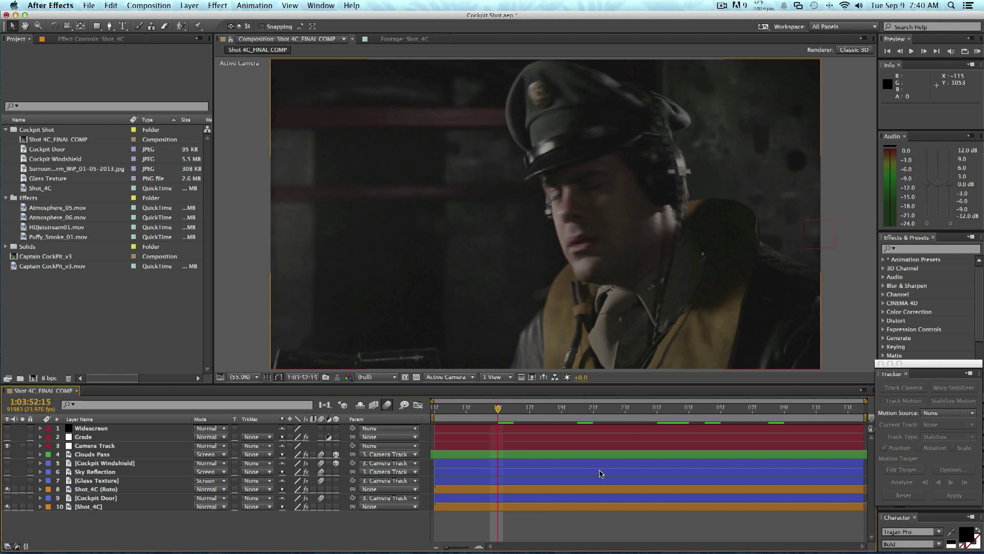
{"action": "left_click", "coordinate": [667, 410]}
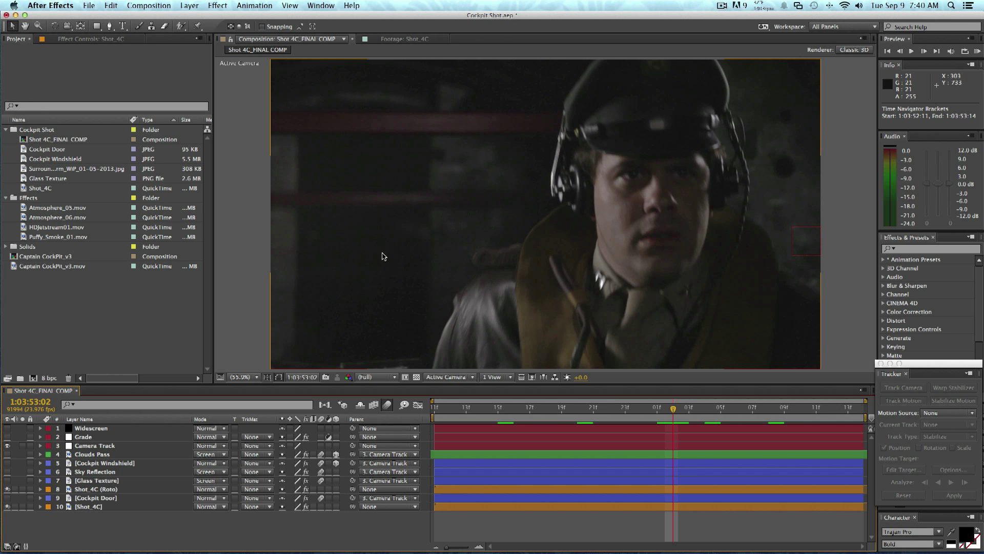
Open the Cockpit Door image to compare it with the shot, and return to the Shot 4C_FINAL COMP view
{"action": "double_click", "coordinate": [48, 148]}
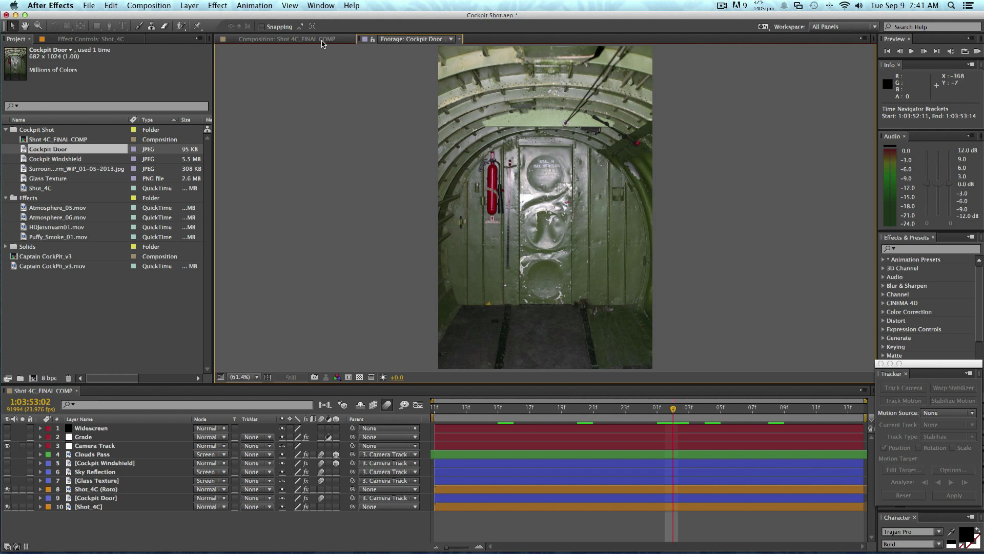
{"action": "left_click", "coordinate": [323, 41]}
{"action": "left_click", "coordinate": [405, 39]}
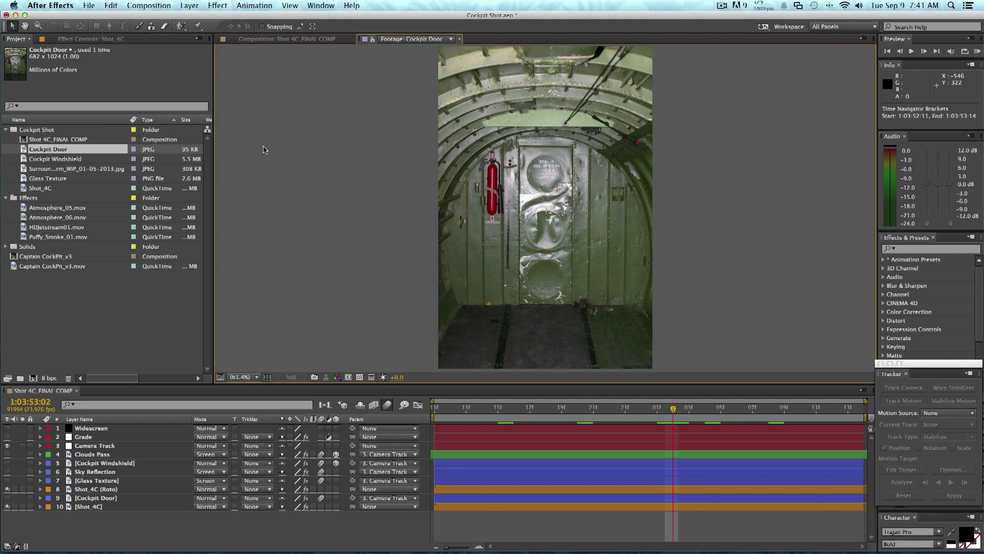
{"action": "left_click", "coordinate": [308, 39]}
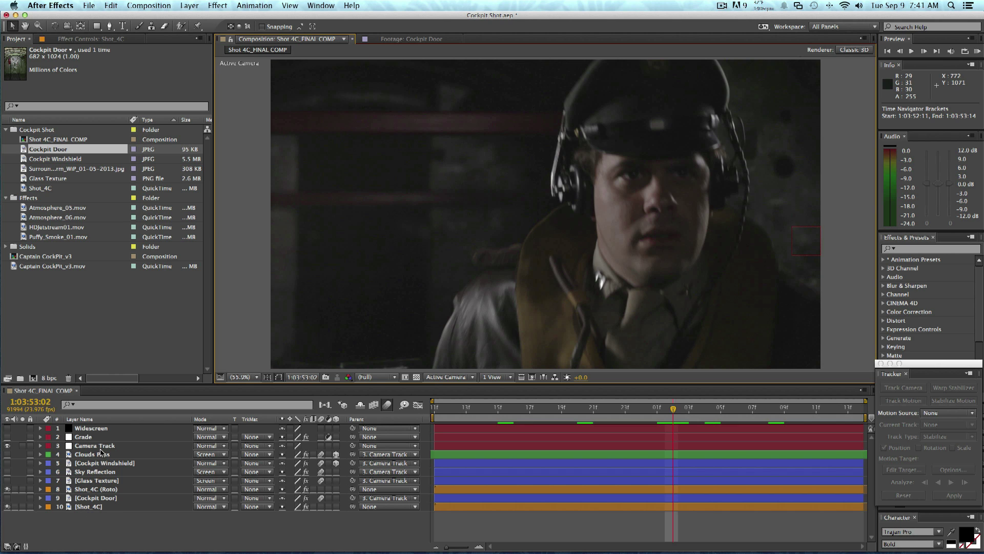
Show the Cockpit Door layer in the composition behind the rotoscoped captain
{"action": "left_click", "coordinate": [84, 498]}
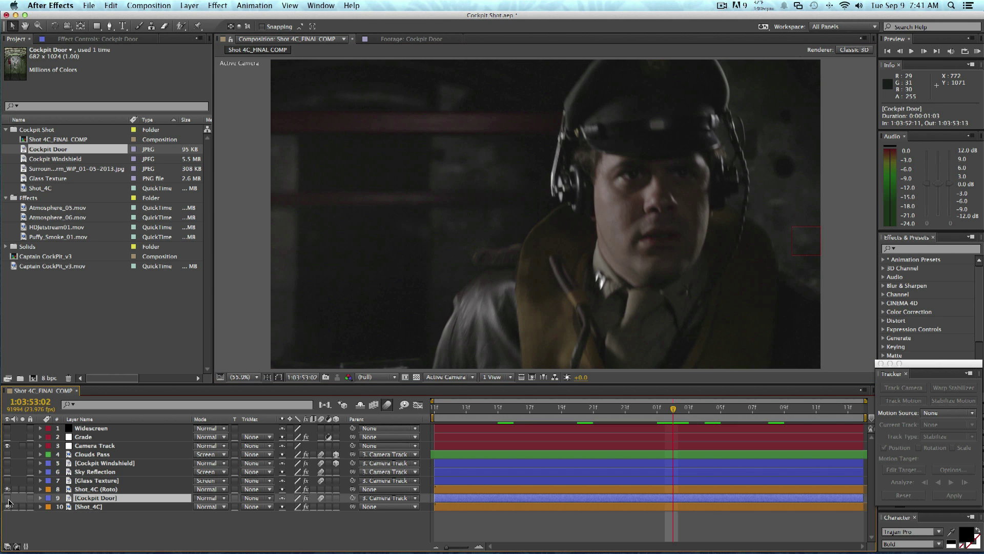
{"action": "left_click", "coordinate": [8, 498]}
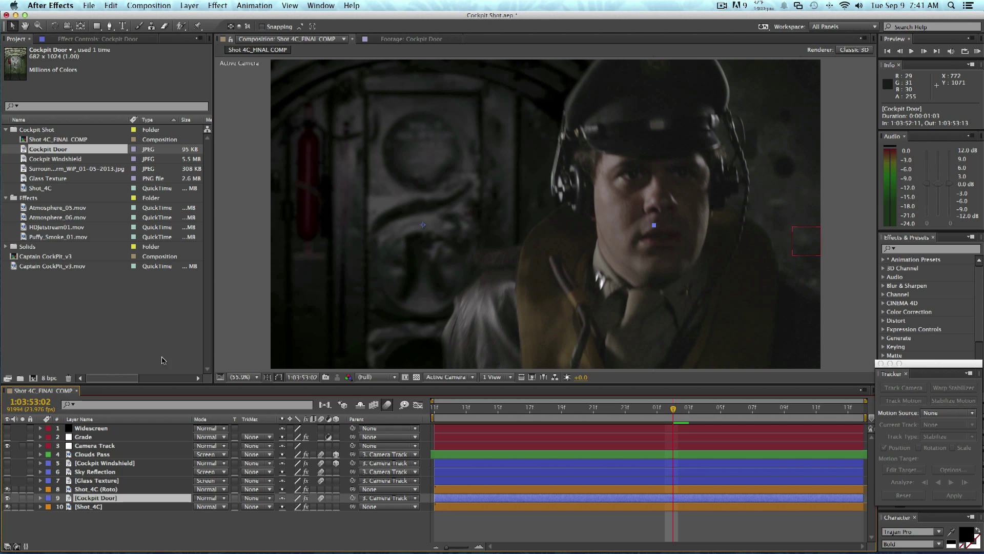
Try shifting the Cockpit Door layer up and left, and compare its look with Brightness & Contrast and Fast Blur switched off and on
{"action": "left_click_drag", "start_coordinate": [346, 230], "coordinate": [321, 203]}
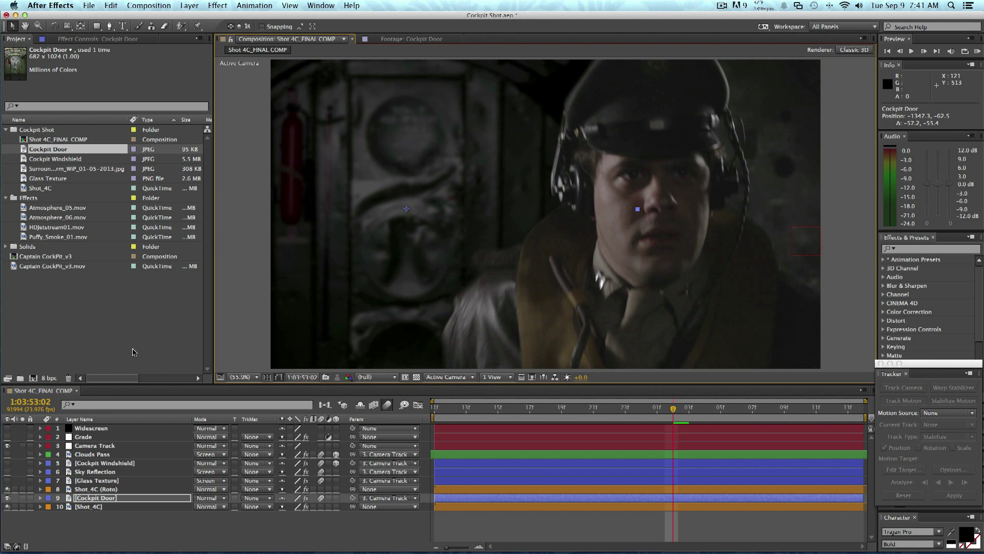
{"action": "left_click", "coordinate": [77, 40]}
{"action": "left_click", "coordinate": [56, 59]}
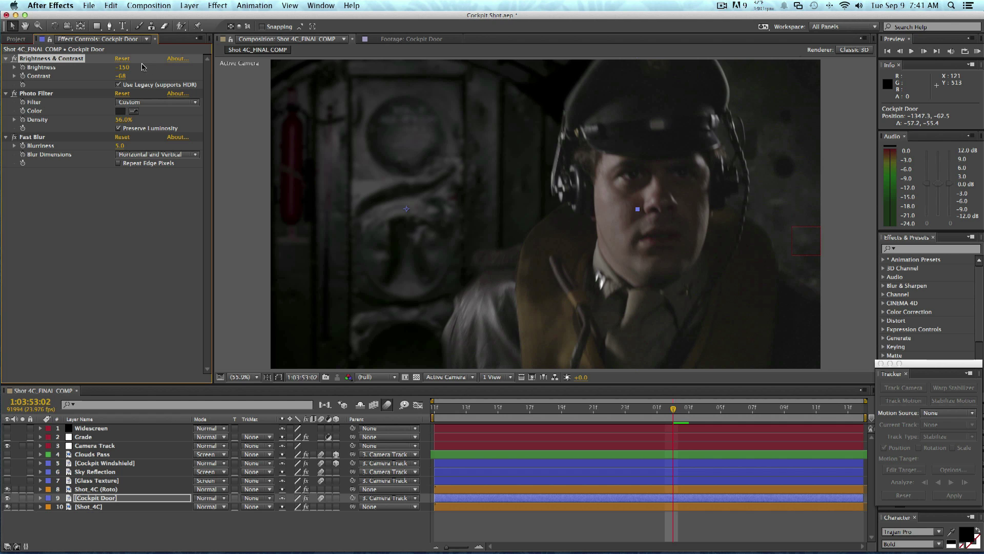
{"action": "left_click", "coordinate": [16, 59]}
{"action": "left_click", "coordinate": [15, 59]}
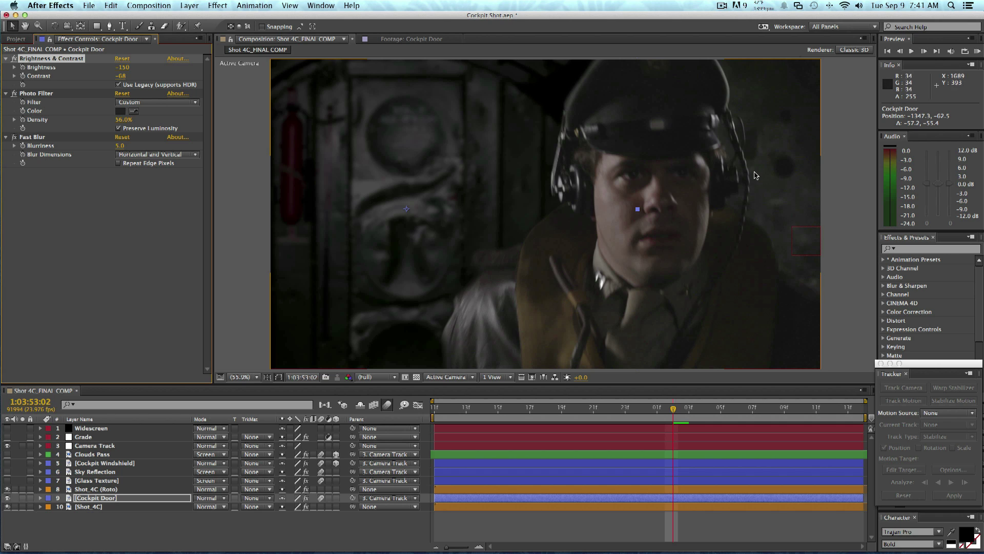
{"action": "left_click", "coordinate": [14, 137]}
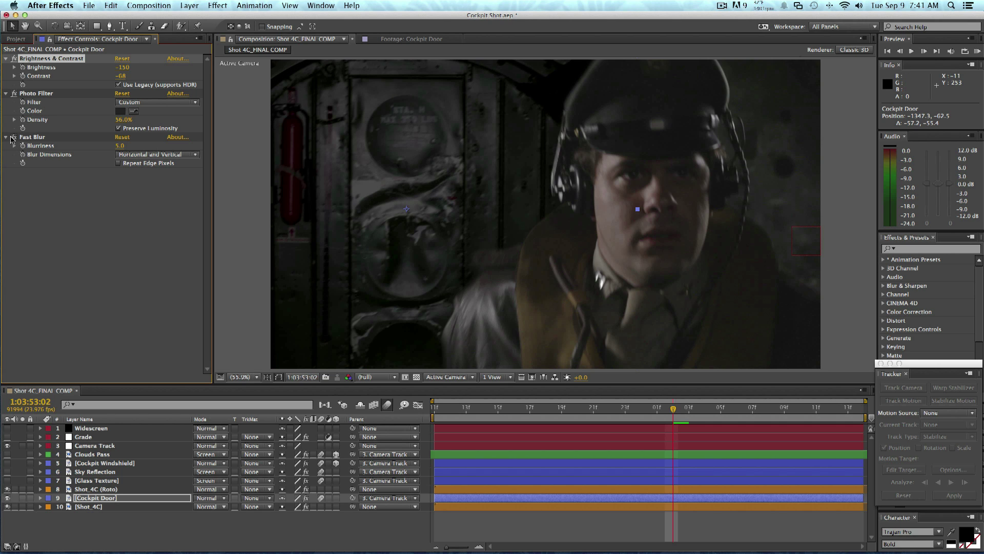
{"action": "left_click", "coordinate": [14, 138]}
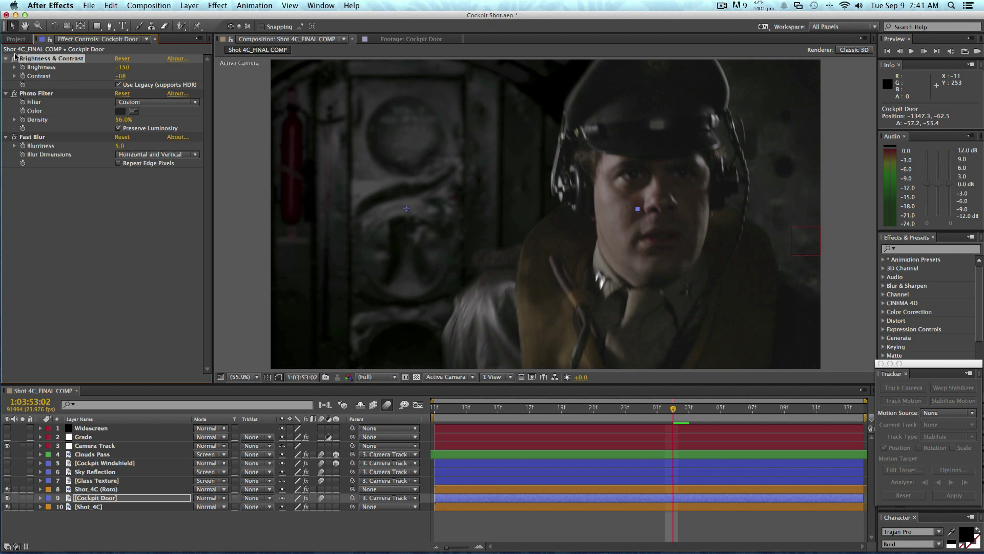
{"action": "left_click", "coordinate": [5, 59]}
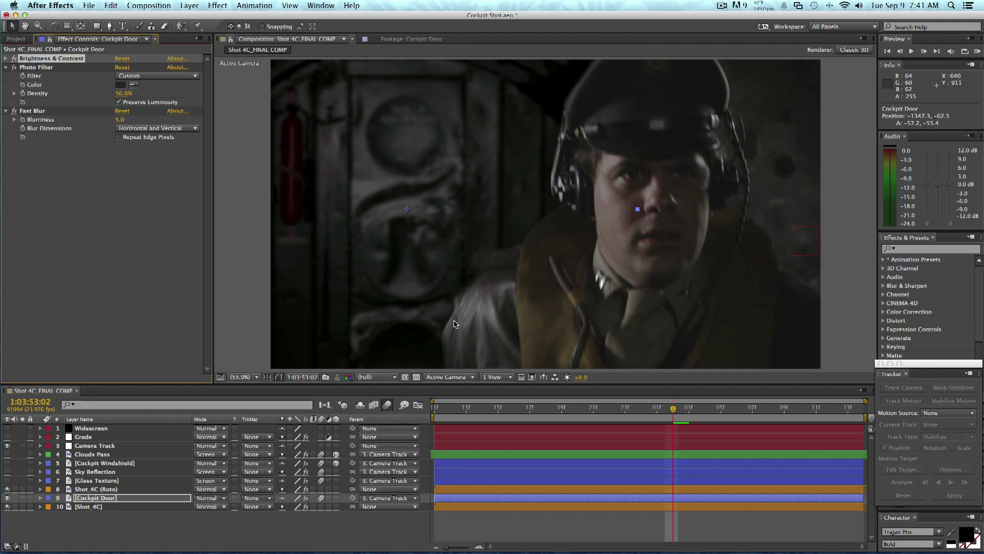
Undo the effect toggles and the move of the Cockpit Door layer
{"action": "key", "text": "super+z"}
{"action": "key", "text": "super+z"}
{"action": "key", "text": "super+z"}
{"action": "key", "text": "super+z"}
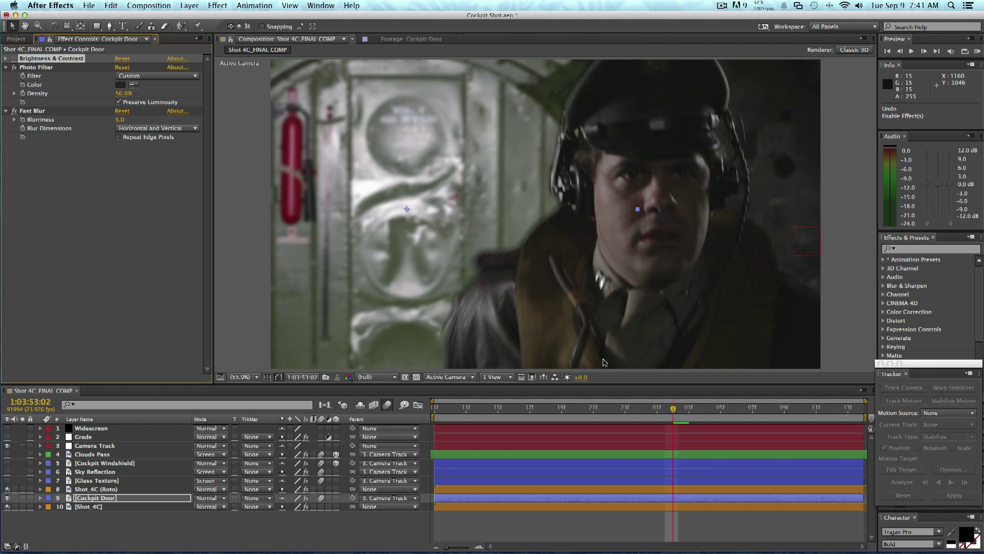
{"action": "key", "text": "super+z"}
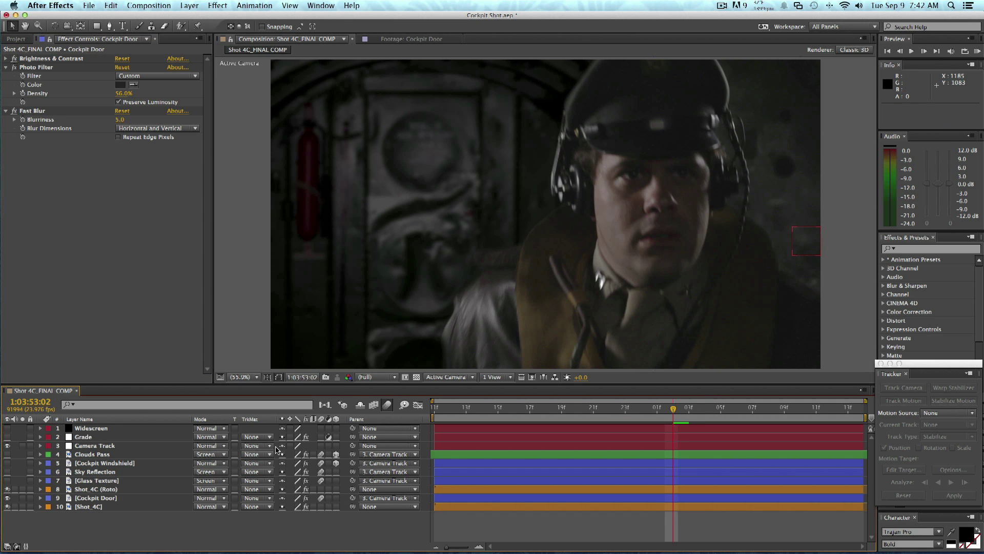
Parent the Cockpit Door layer to Camera Track and scrub forward to check its motion behind the captain
{"action": "left_click", "coordinate": [146, 487]}
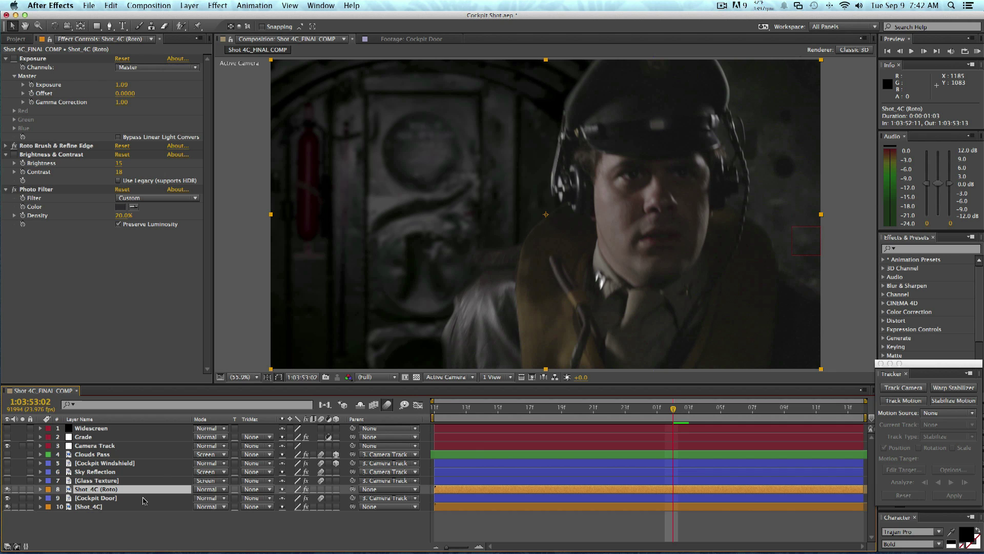
{"action": "left_click", "coordinate": [144, 500]}
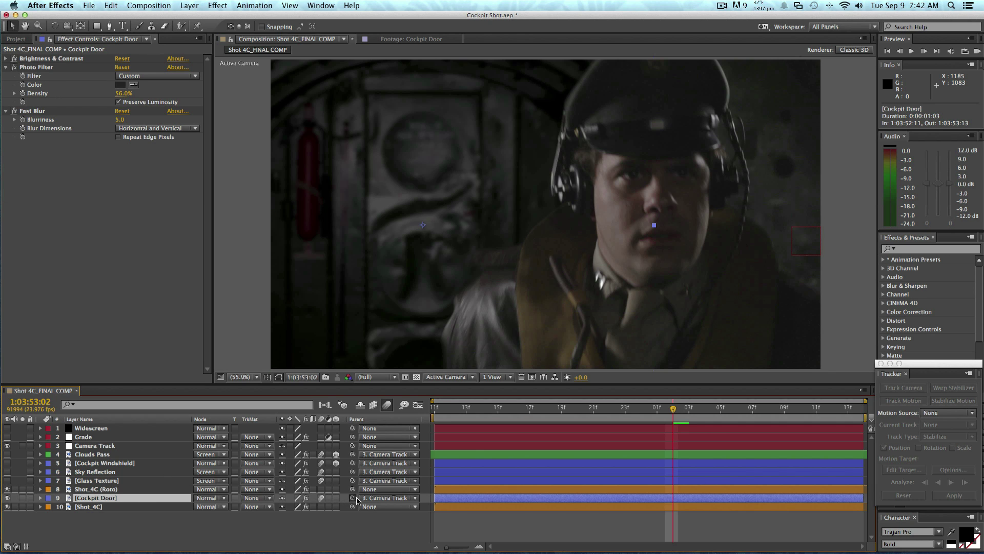
{"action": "left_click_drag", "start_coordinate": [357, 500], "coordinate": [133, 445]}
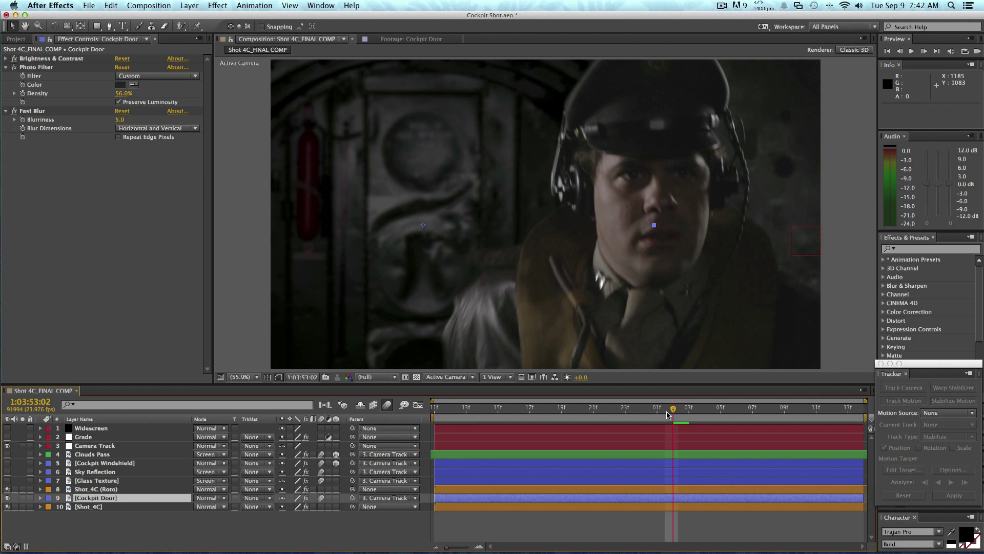
{"action": "mouse_move", "coordinate": [668, 415]}
{"action": "left_mouse_down"}
{"action": "mouse_move", "coordinate": [437, 418]}
{"action": "mouse_move", "coordinate": [685, 417]}
{"action": "left_mouse_up"}
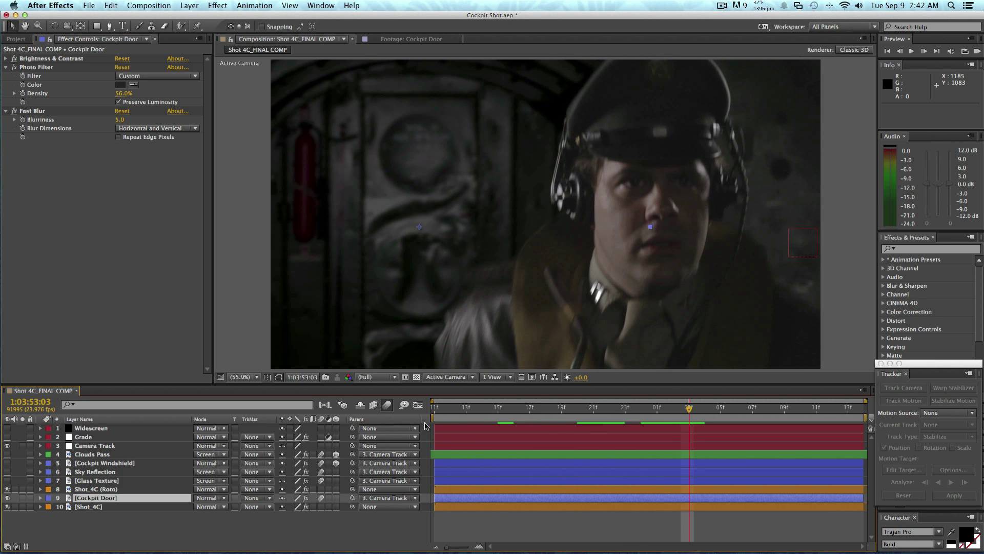
Compare the shot with the composition's motion blur switched off and on, and scrub back to 1:03:53:00
{"action": "left_click", "coordinate": [385, 408]}
{"action": "left_click", "coordinate": [387, 407]}
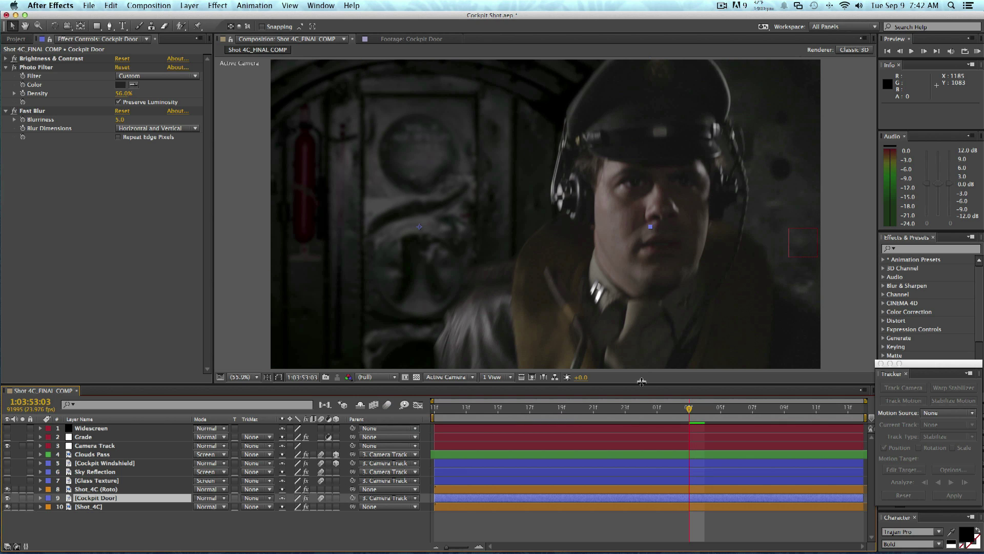
{"action": "left_click_drag", "start_coordinate": [690, 410], "coordinate": [641, 410]}
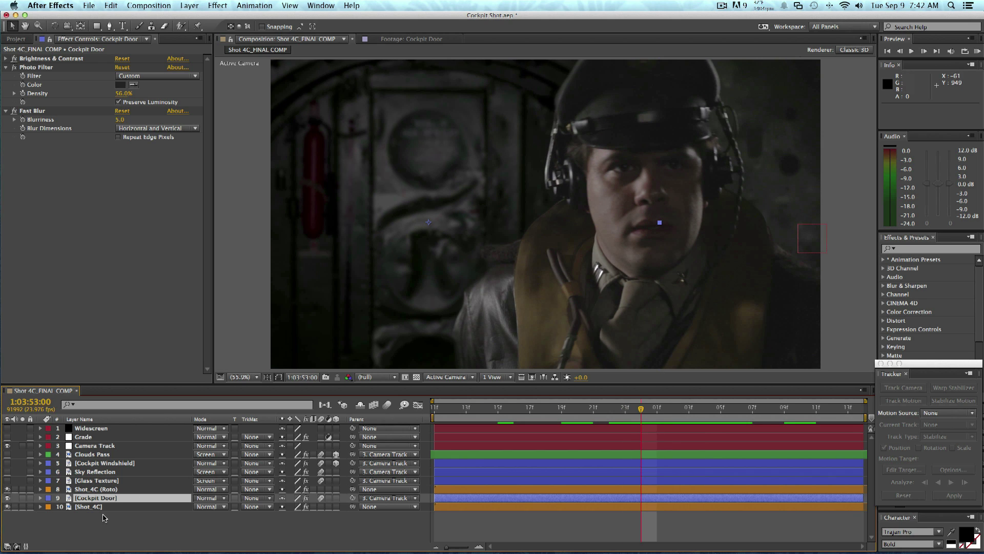
Show the Cockpit Windshield layer in front of the captain, and examine its source image and window masks
{"action": "left_click", "coordinate": [103, 491]}
{"action": "left_click", "coordinate": [101, 480]}
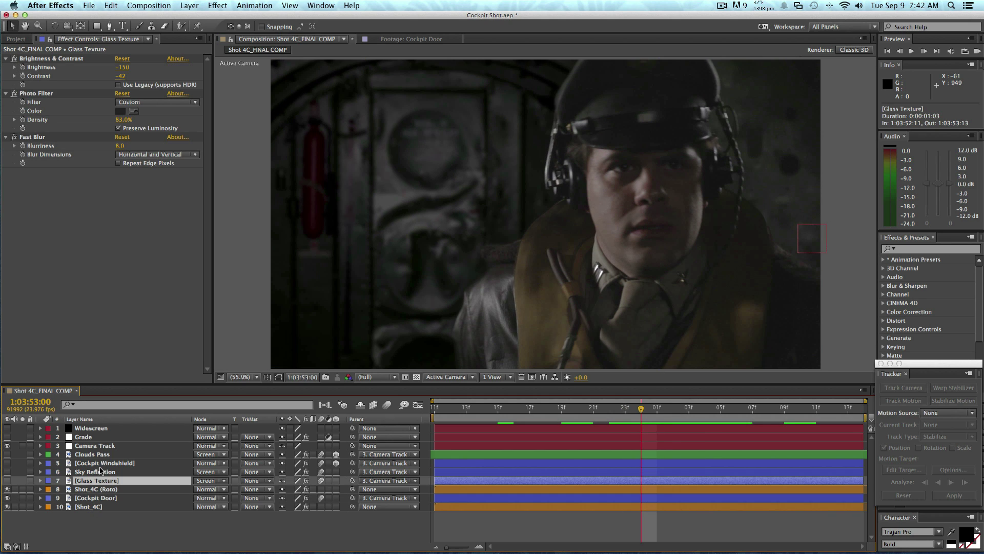
{"action": "left_click", "coordinate": [106, 455]}
{"action": "double_click", "coordinate": [126, 465], "text": "alt"}
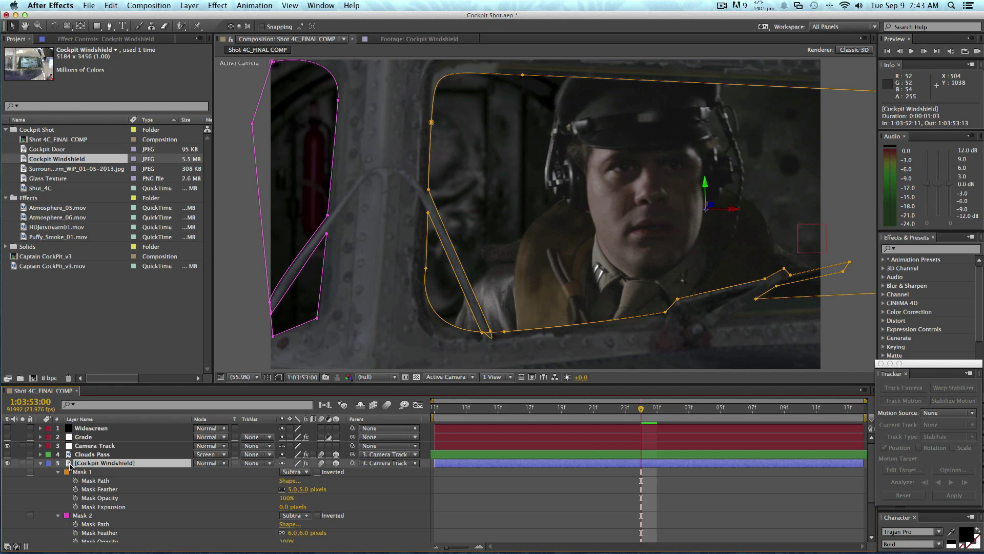
{"action": "left_click", "coordinate": [40, 464]}
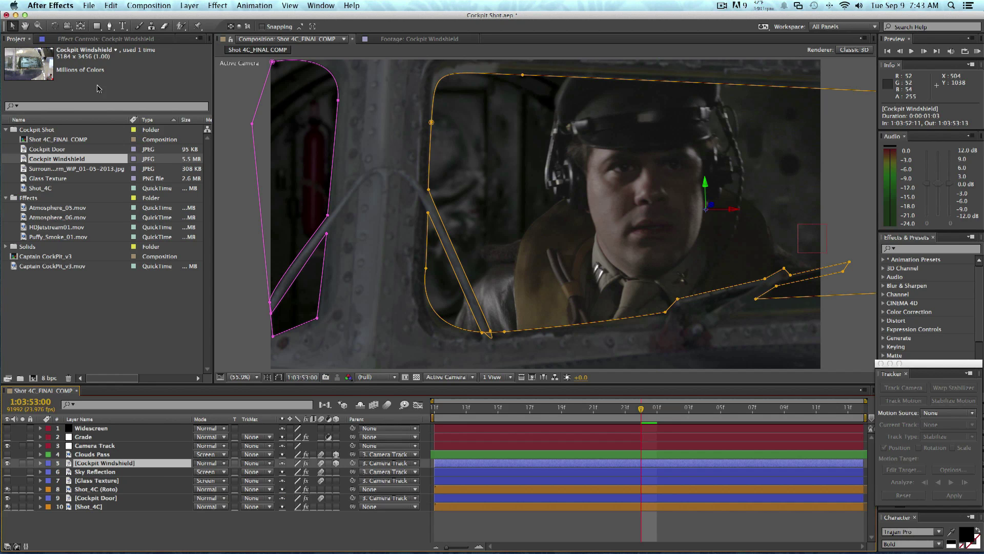
Compare the Cockpit Windshield layer with its Brightness & Contrast, Photo Filter and Fast Blur effects switched off and on
{"action": "left_click", "coordinate": [103, 39]}
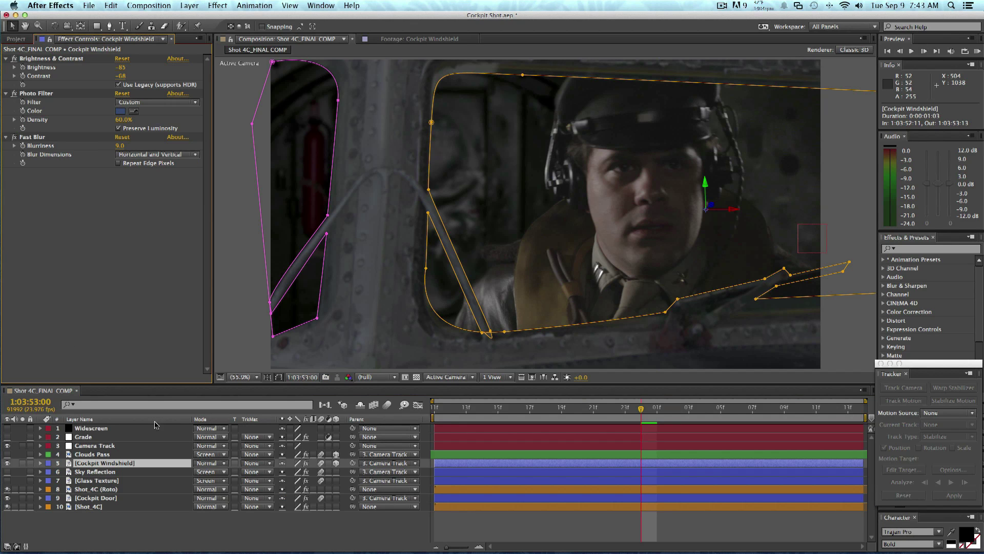
{"action": "left_click", "coordinate": [15, 59]}
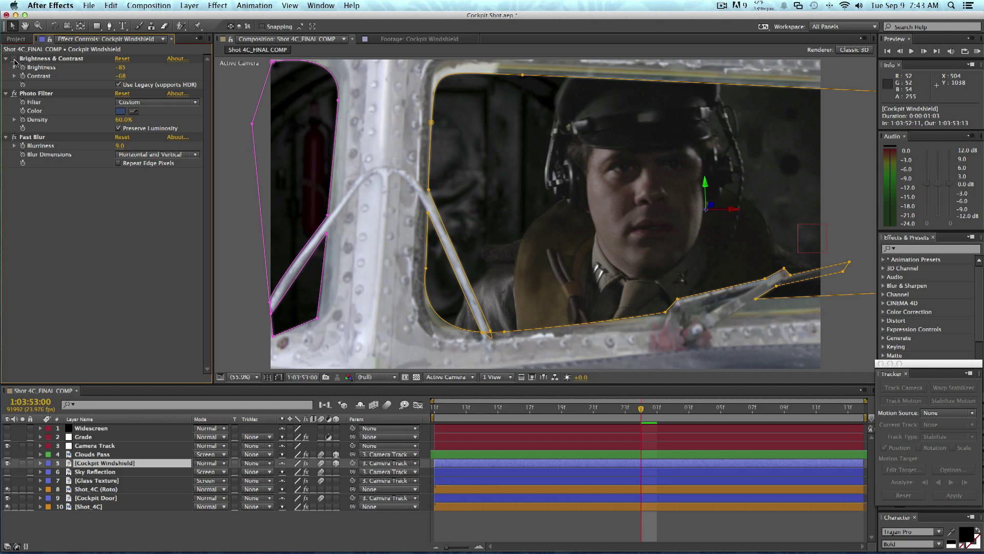
{"action": "left_click", "coordinate": [15, 59]}
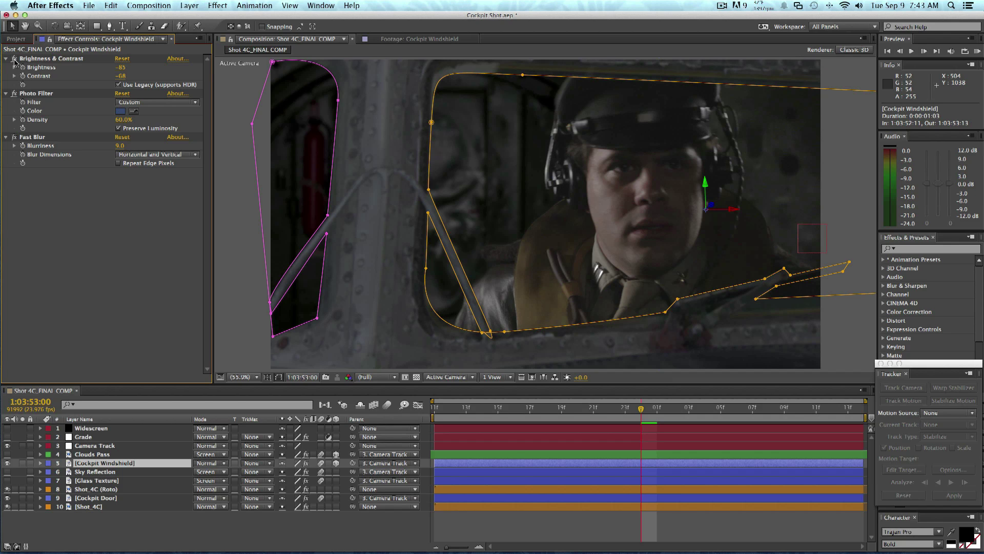
{"action": "left_click", "coordinate": [47, 94]}
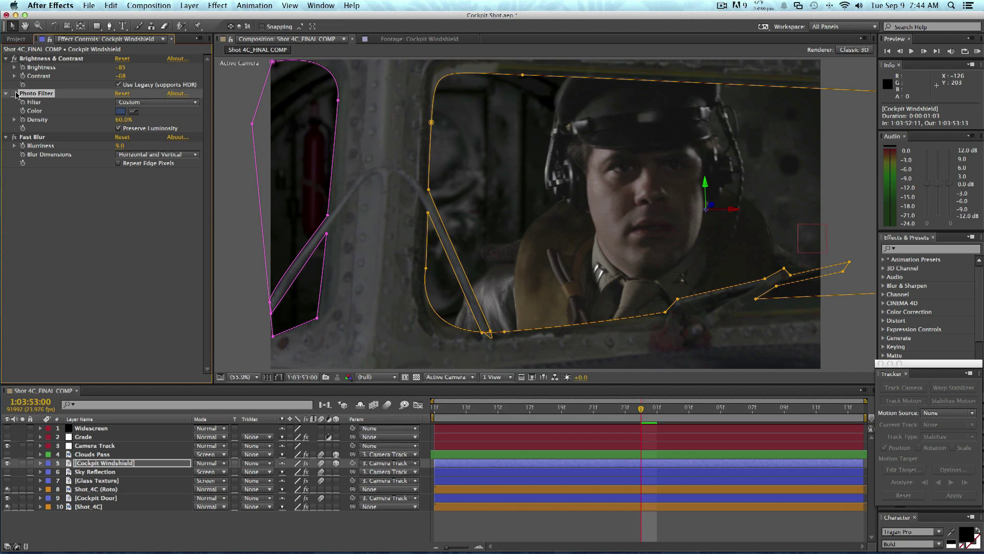
{"action": "left_click", "coordinate": [27, 138]}
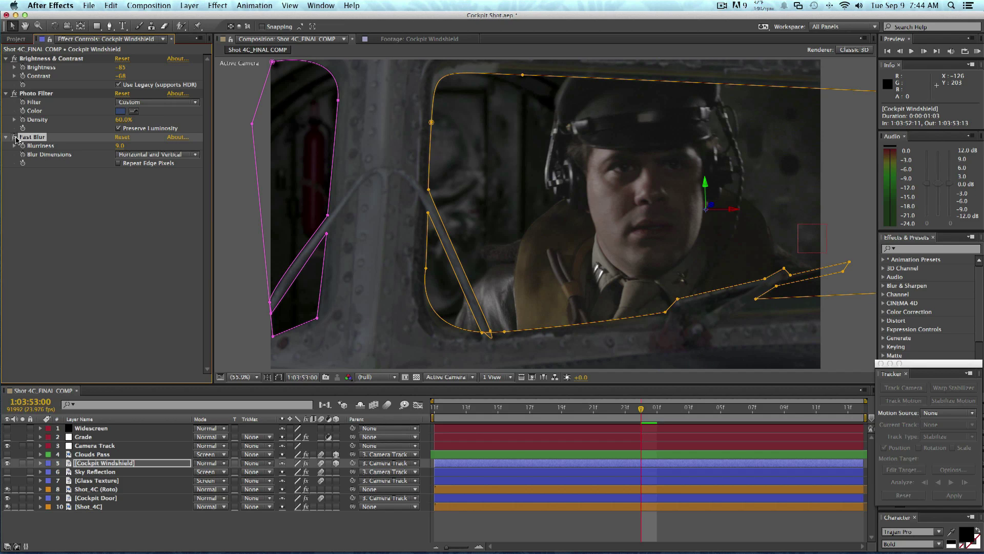
{"action": "left_click", "coordinate": [15, 138]}
{"action": "left_click", "coordinate": [15, 138]}
Play and scrub the shot from its first frame to review the windshield's movement with the captain
{"action": "left_click", "coordinate": [594, 527]}
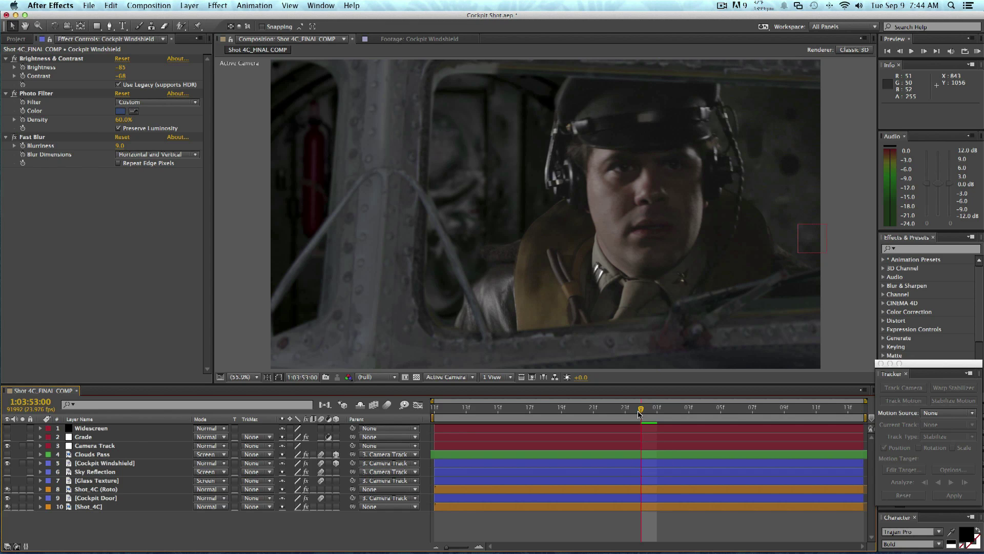
{"action": "left_click_drag", "start_coordinate": [637, 411], "coordinate": [435, 411]}
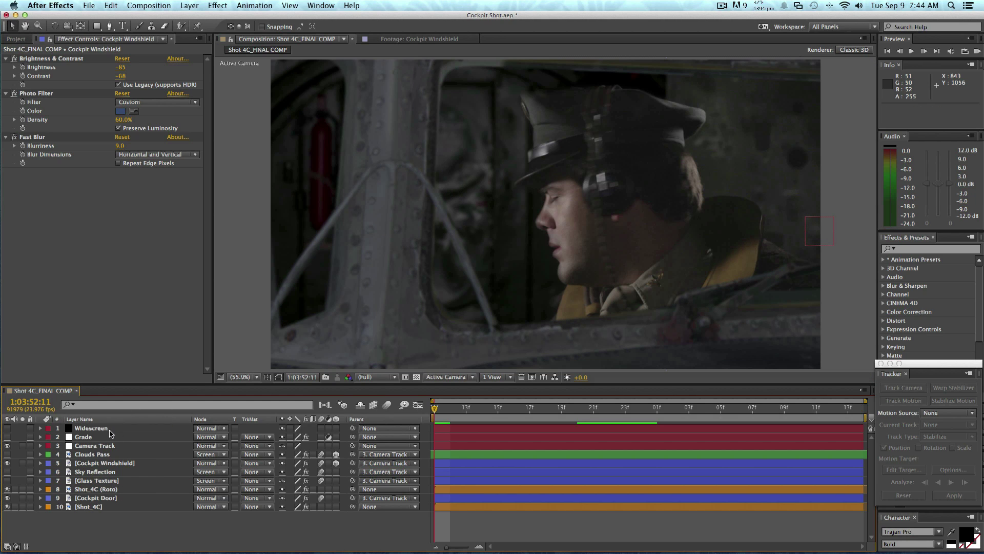
{"action": "key", "text": "space"}
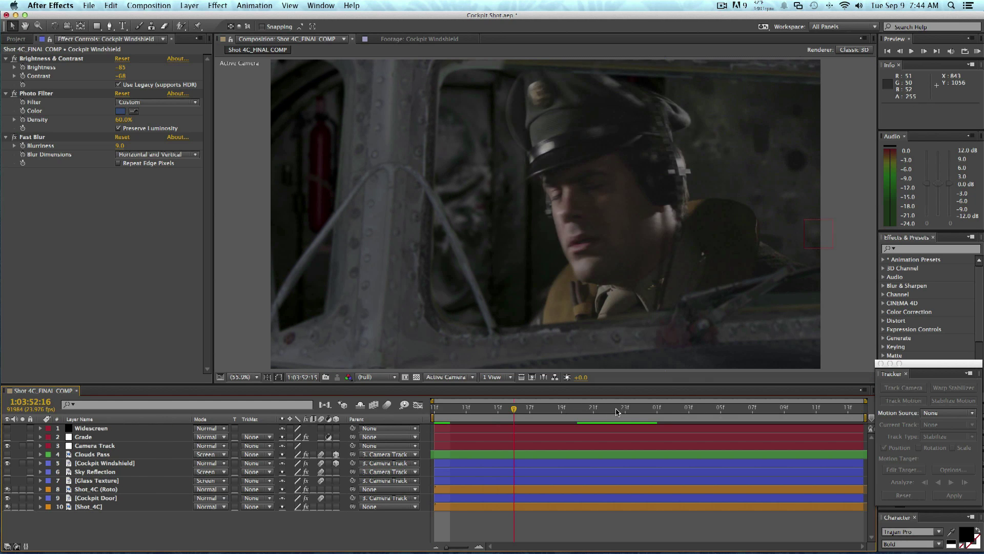
{"action": "left_click_drag", "start_coordinate": [860, 421], "coordinate": [657, 421]}
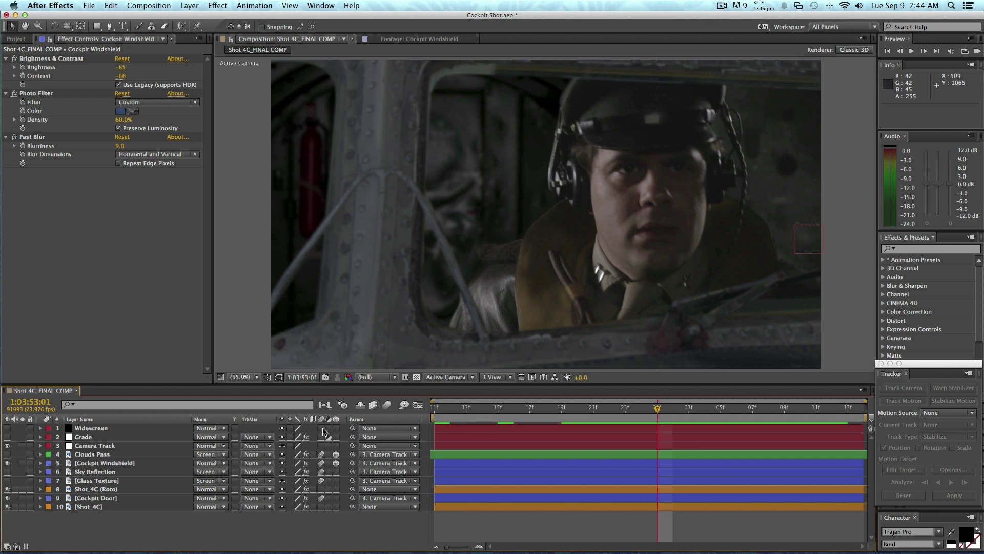
Open the Glass Texture layer in its own viewer to examine the scratched, speckled glass image
{"action": "left_click", "coordinate": [97, 480]}
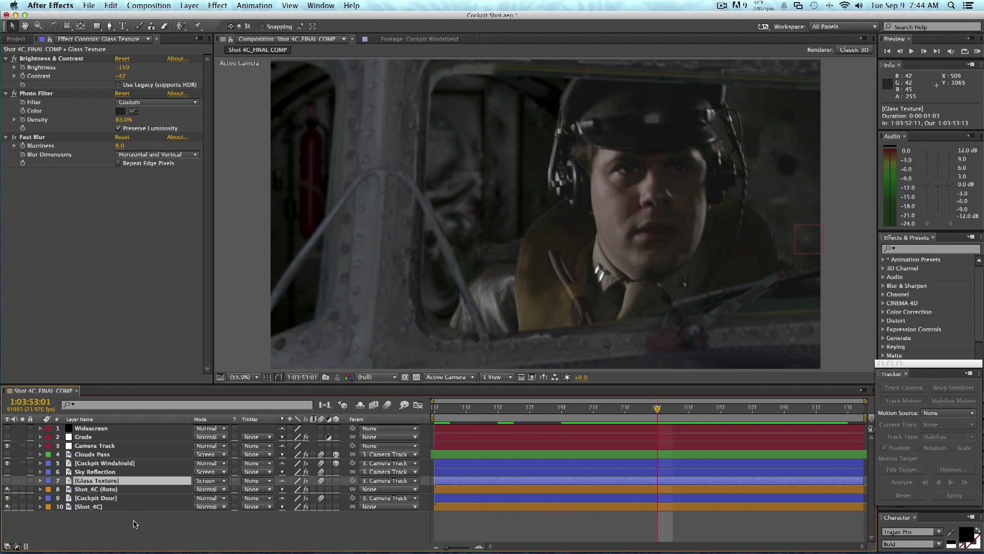
{"action": "left_click", "coordinate": [113, 514]}
{"action": "left_click", "coordinate": [97, 481]}
{"action": "double_click", "coordinate": [96, 481]}
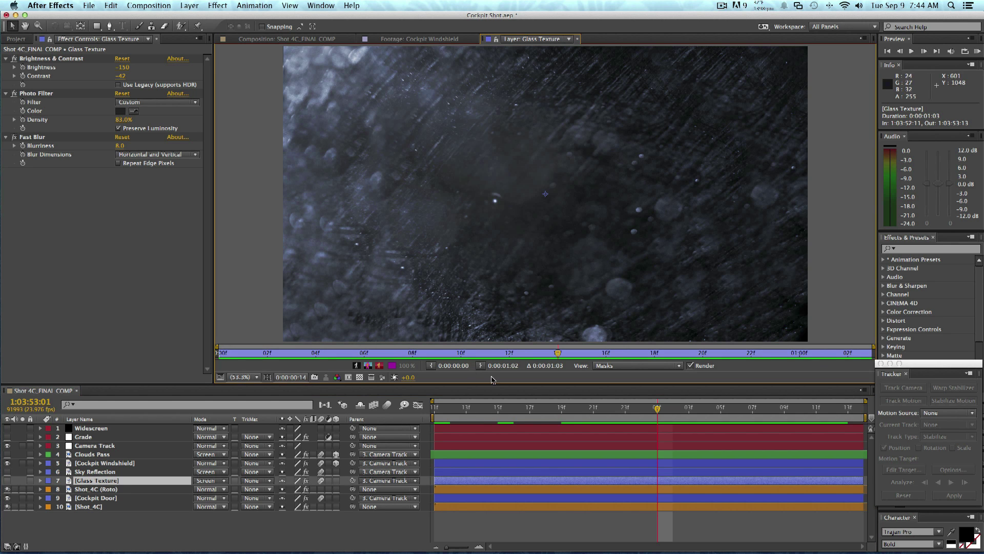
{"action": "mouse_move", "coordinate": [562, 357]}
{"action": "left_mouse_down"}
{"action": "mouse_move", "coordinate": [479, 358]}
{"action": "mouse_move", "coordinate": [509, 355]}
{"action": "left_mouse_up"}
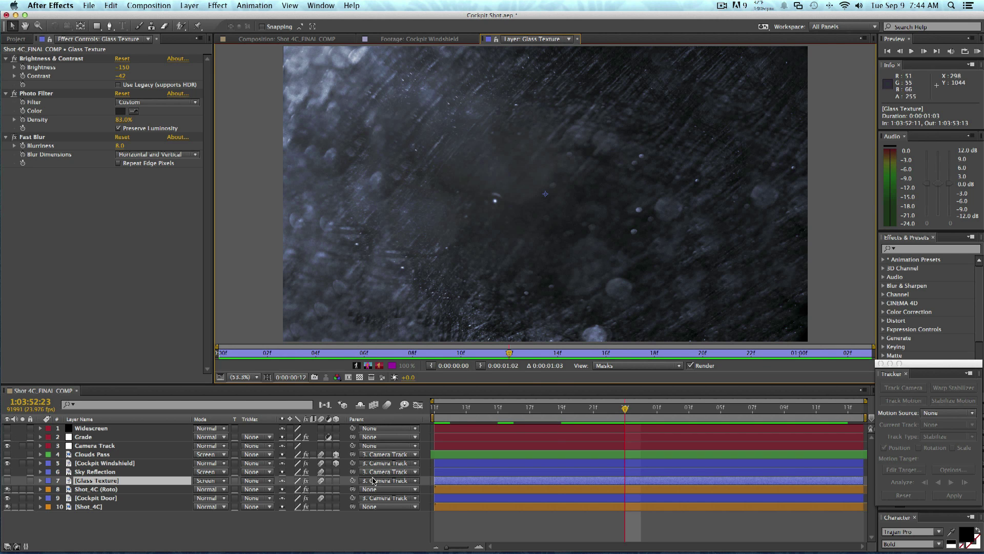
Return to the Shot 4C_FINAL COMP view, show the Glass Texture layer, and go to frame 1:03:52:22
{"action": "left_click", "coordinate": [7, 481]}
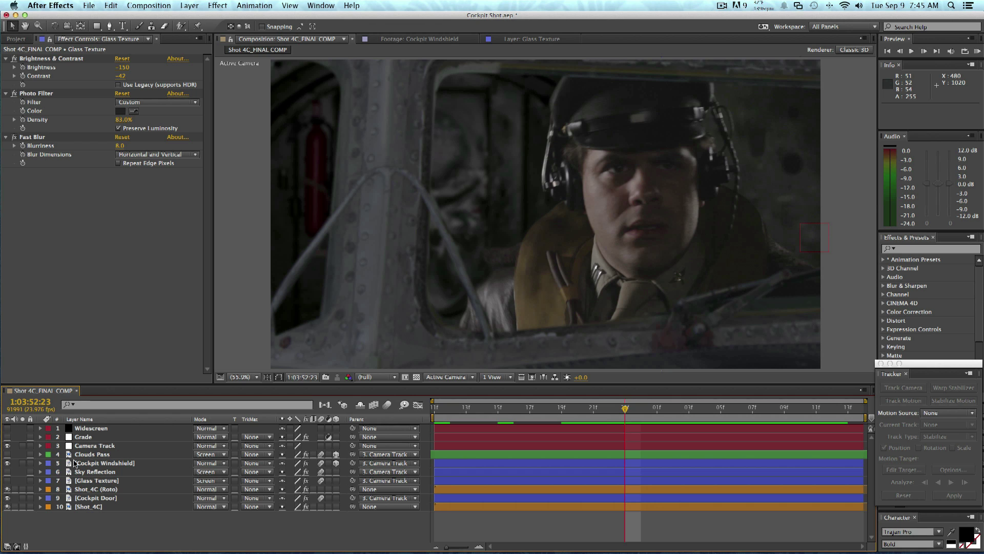
{"action": "left_click", "coordinate": [91, 481]}
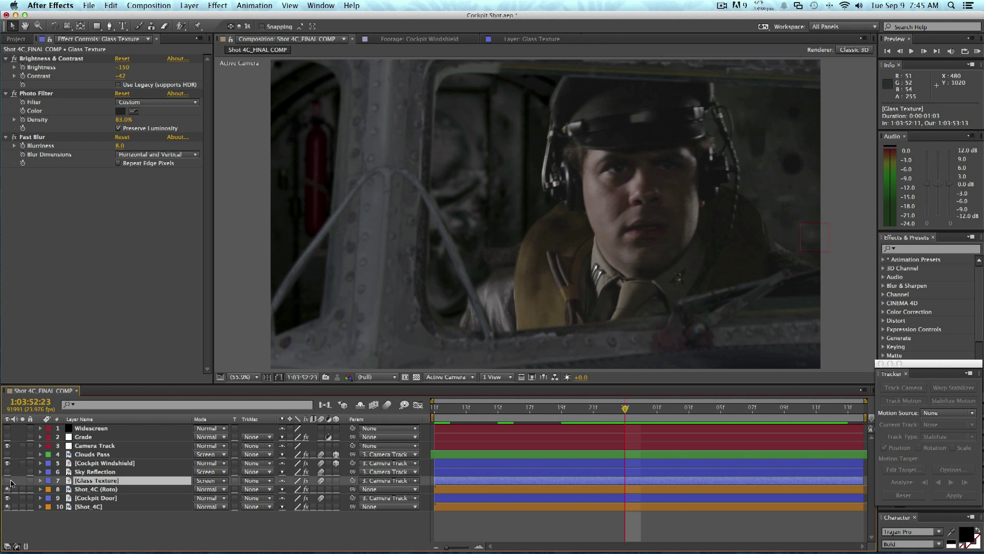
{"action": "left_click", "coordinate": [8, 480]}
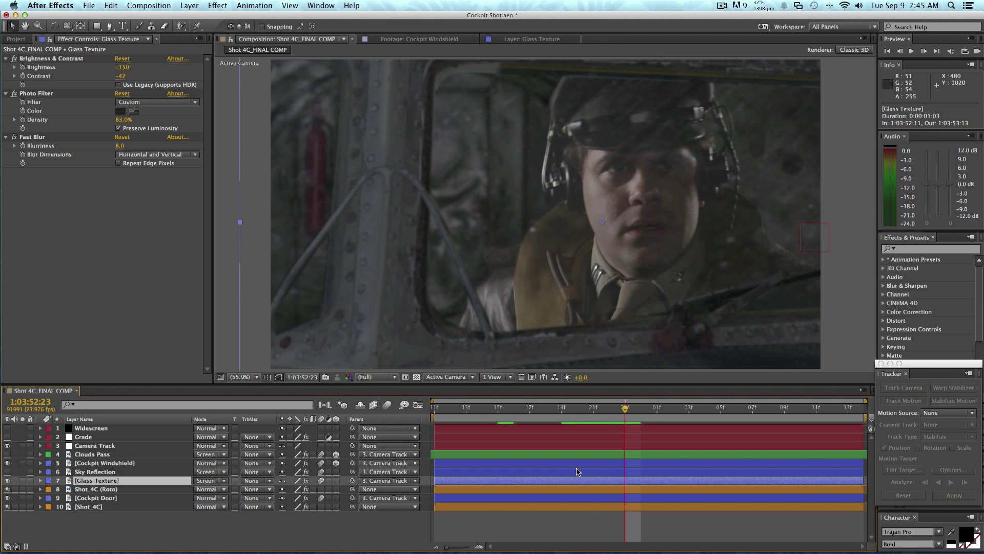
{"action": "left_click", "coordinate": [591, 528]}
{"action": "left_click", "coordinate": [607, 410]}
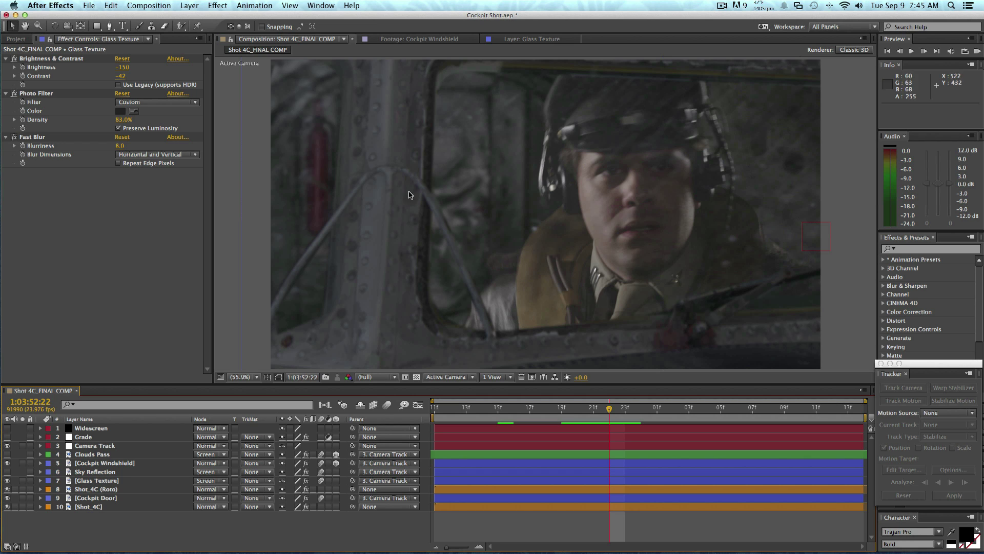
Compare the Glass Texture layer with its Brightness & Contrast and Photo Filter effects switched off and on
{"action": "left_click", "coordinate": [83, 472]}
{"action": "left_click", "coordinate": [76, 482]}
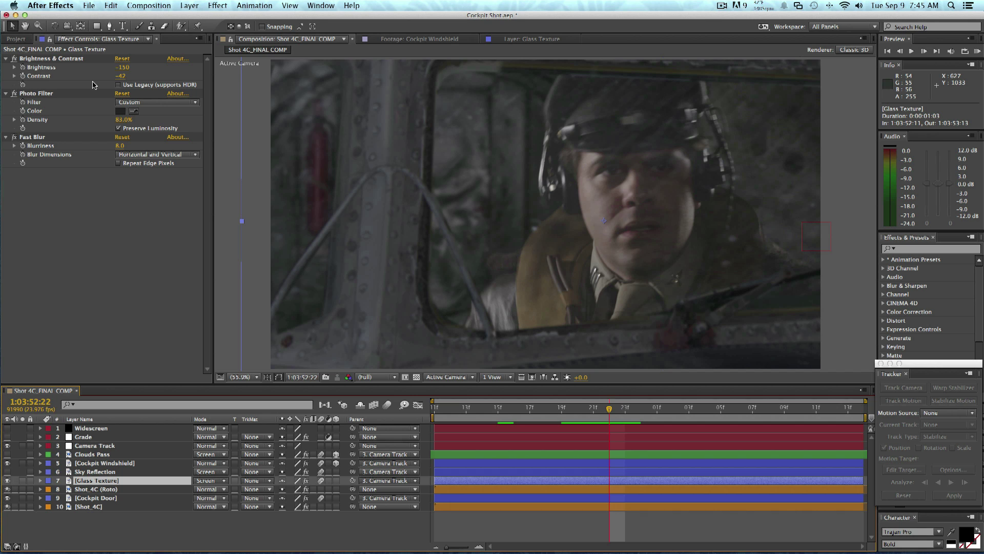
{"action": "left_click", "coordinate": [14, 59]}
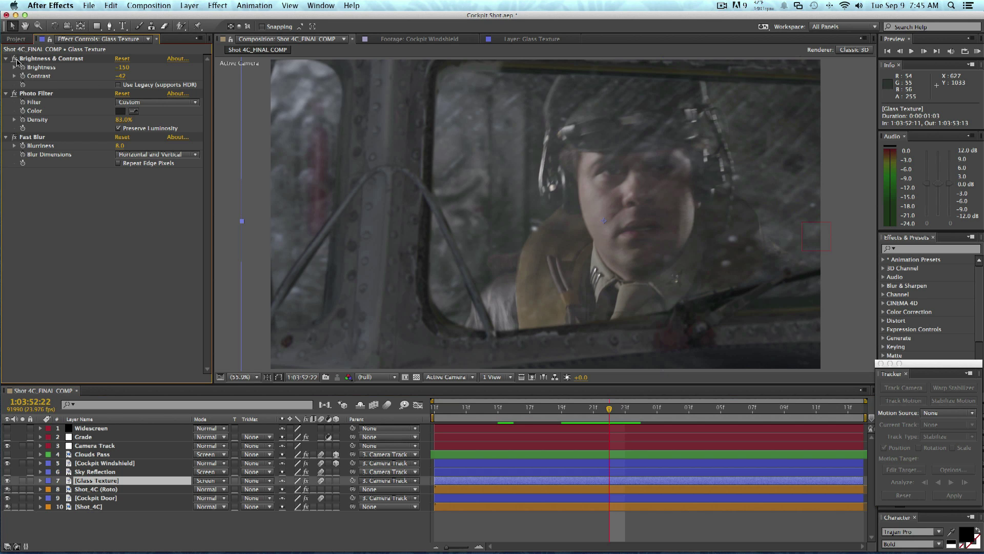
{"action": "left_click", "coordinate": [14, 58]}
{"action": "left_click", "coordinate": [14, 94]}
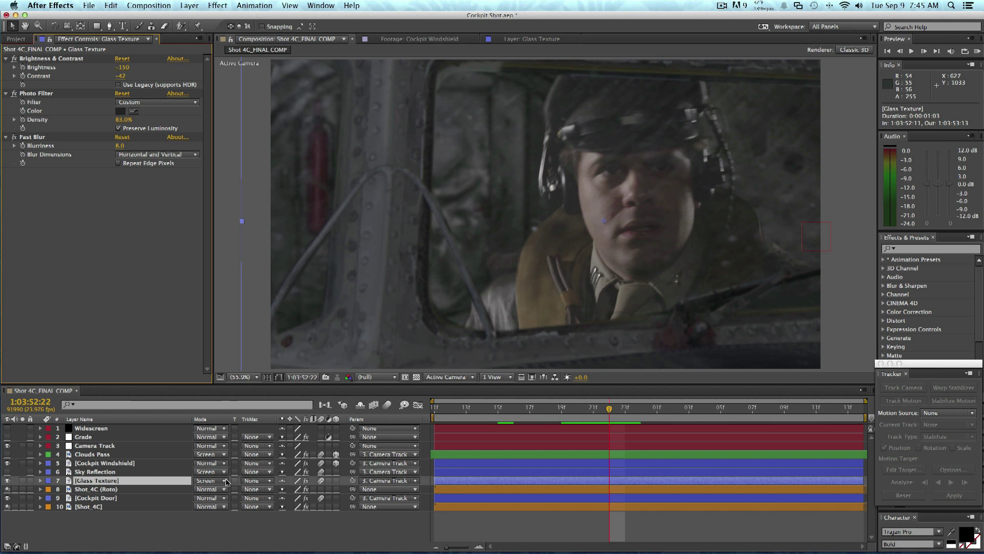
Try the Normal blending mode on the Glass Texture layer and set it back to Screen
{"action": "left_click", "coordinate": [225, 482]}
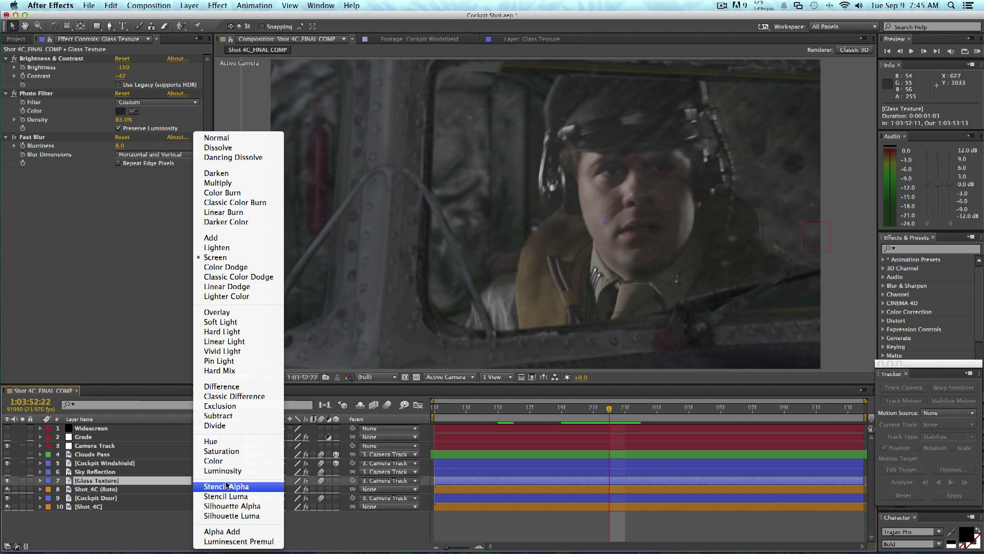
{"action": "left_click", "coordinate": [217, 137]}
{"action": "left_click", "coordinate": [215, 480]}
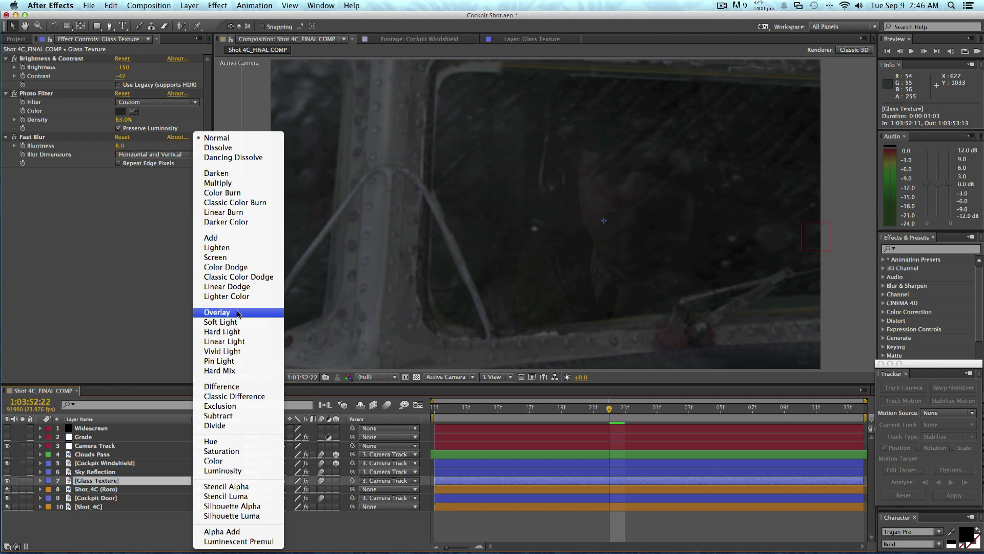
{"action": "left_click", "coordinate": [244, 259]}
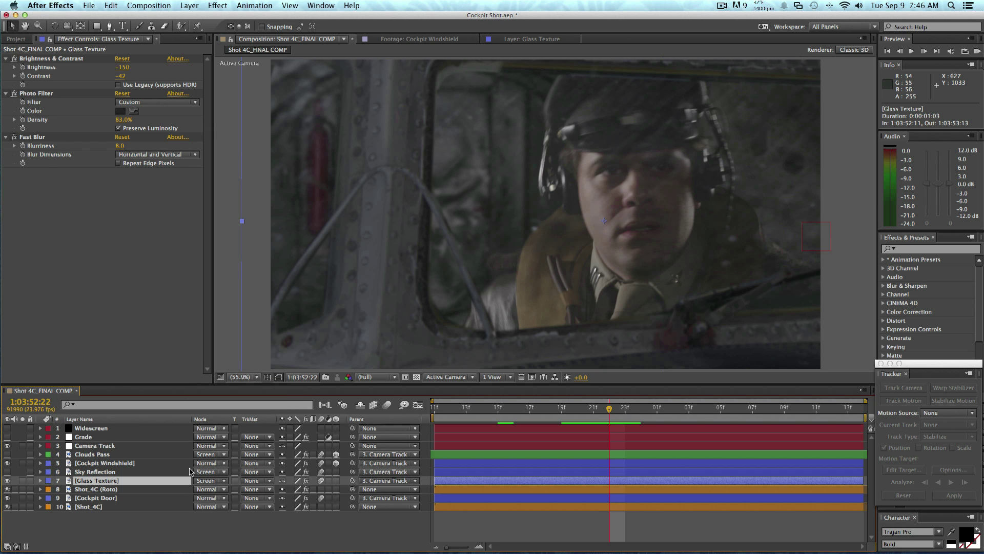
Check the Glass Texture layer's opacity setting, and play the shot forward to review the glass in motion
{"action": "key", "text": "t"}
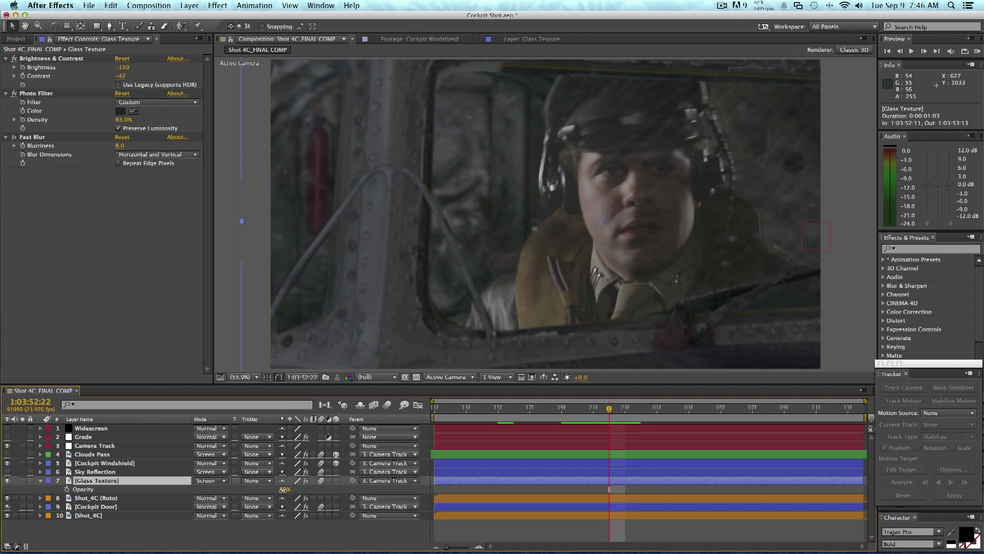
{"action": "left_click_drag", "start_coordinate": [285, 495], "coordinate": [327, 499]}
{"action": "key", "text": "F2"}
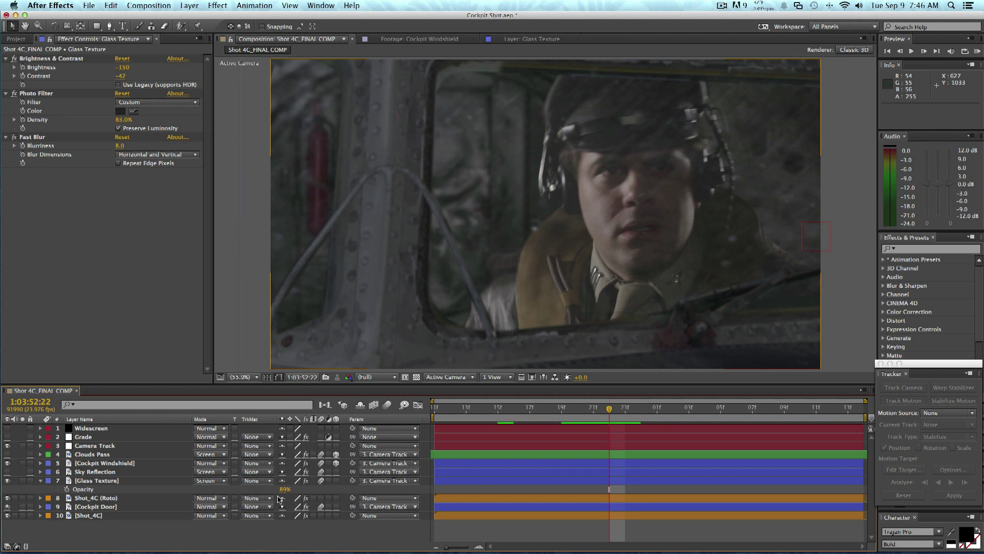
{"action": "left_click", "coordinate": [131, 483]}
{"action": "key", "text": "t"}
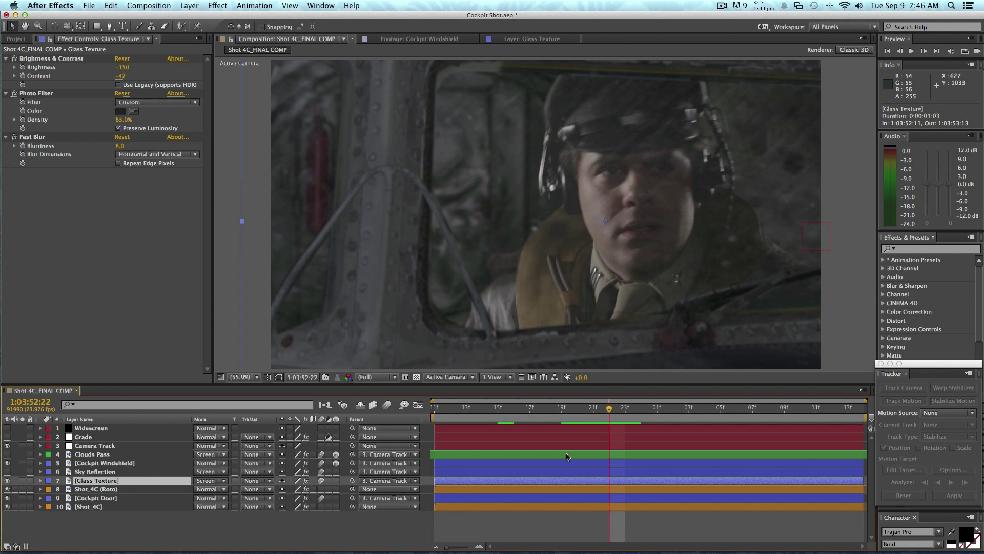
{"action": "key", "text": "space"}
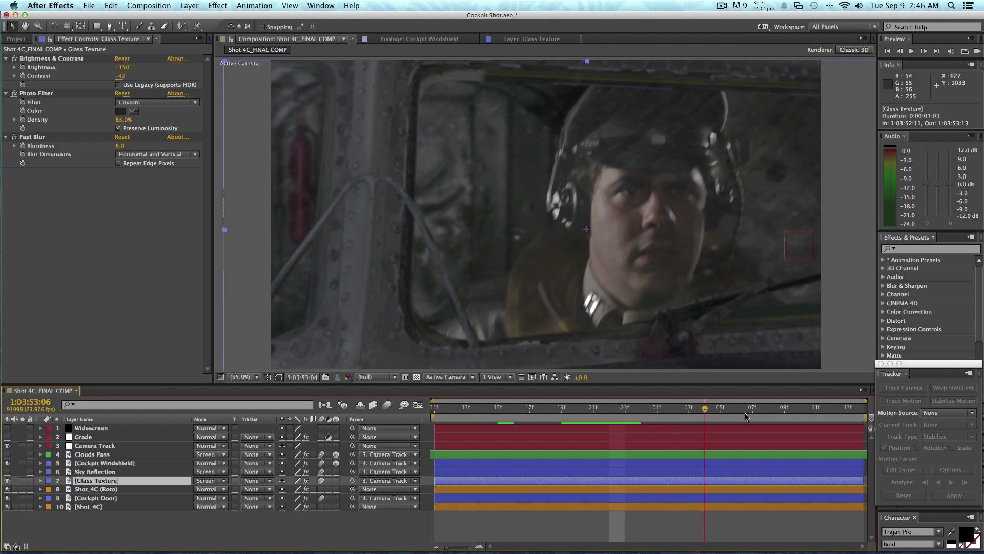
Show the Sky Reflection layer, open it in its own layer view, and scrub through it to frame 0:00:00:18
{"action": "key", "text": "space"}
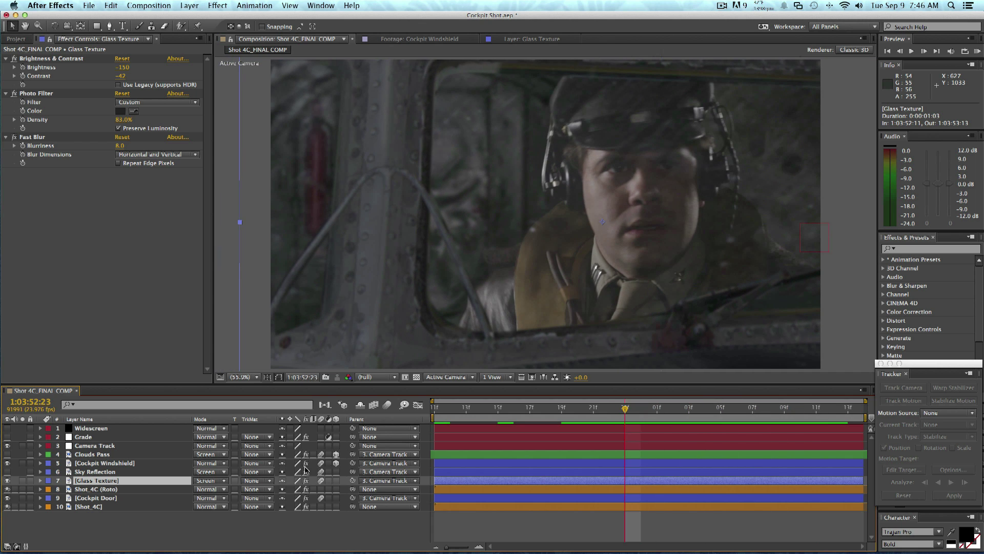
{"action": "left_click", "coordinate": [133, 472]}
{"action": "left_click", "coordinate": [583, 517]}
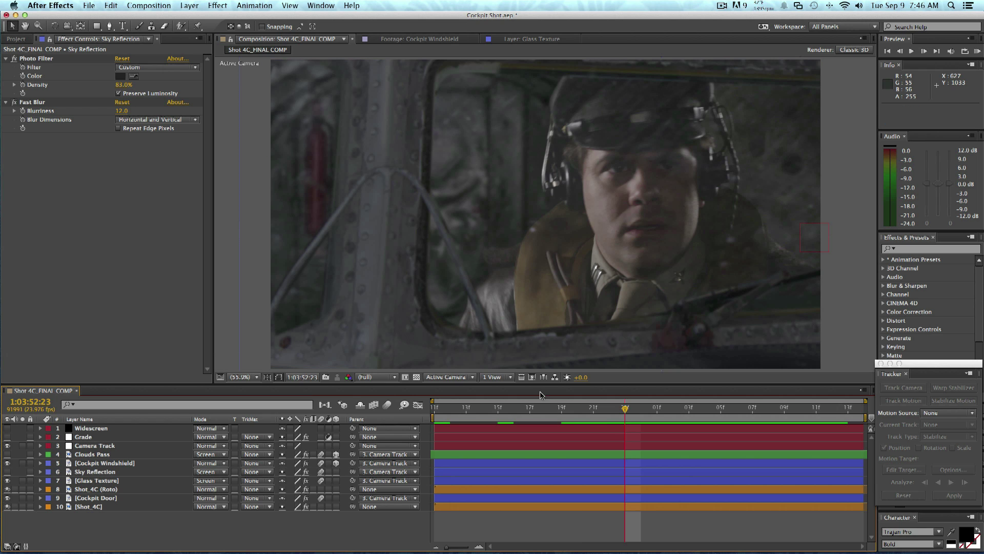
{"action": "double_click", "coordinate": [94, 472]}
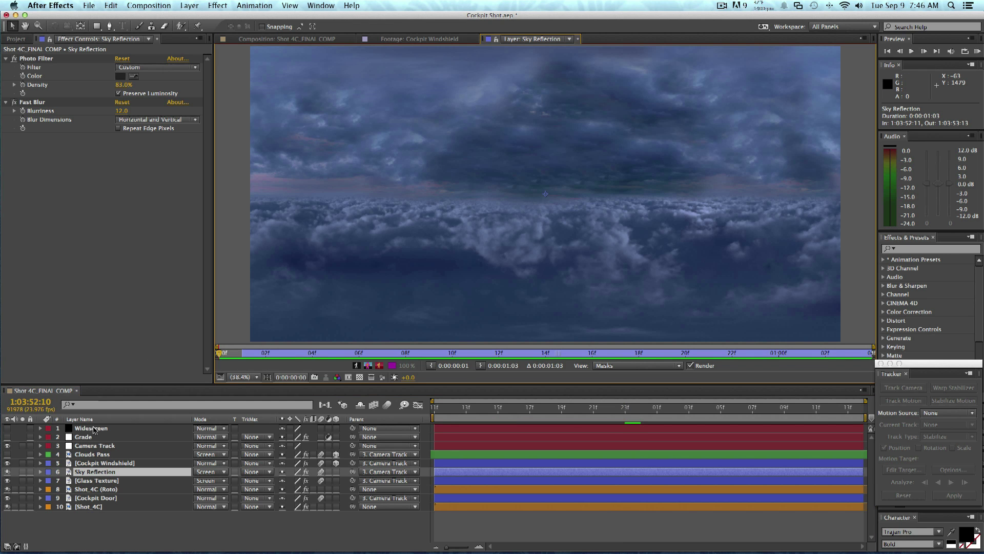
{"action": "left_click_drag", "start_coordinate": [303, 353], "coordinate": [578, 353]}
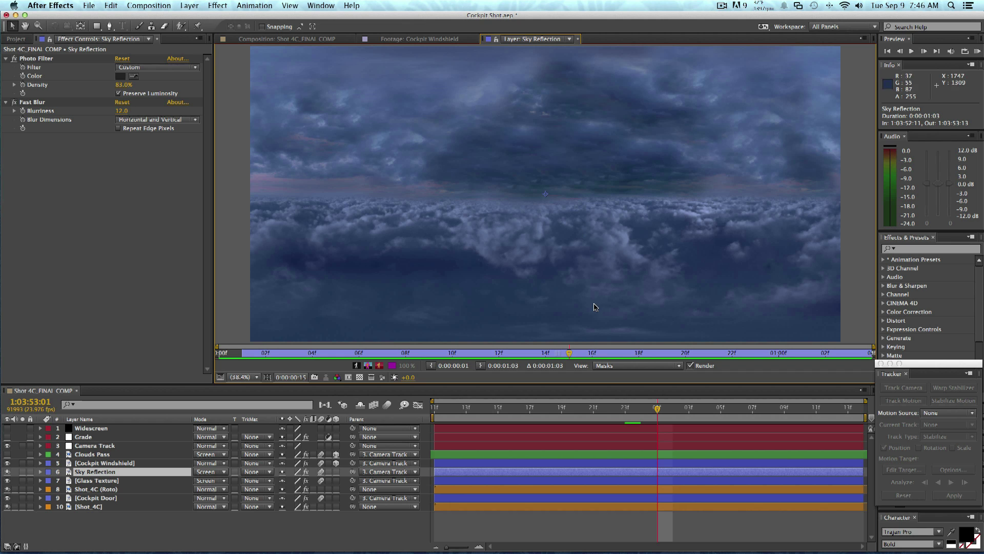
{"action": "left_click", "coordinate": [640, 353]}
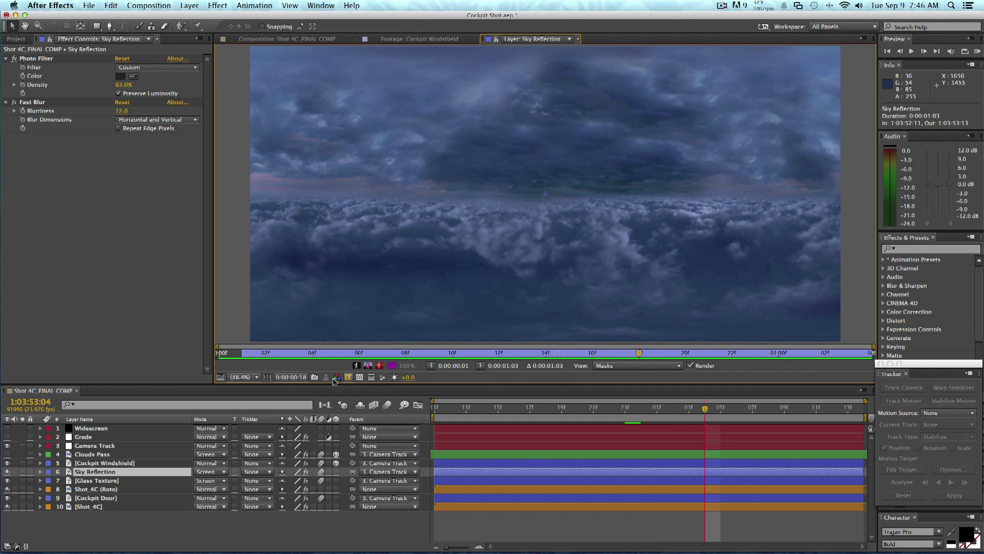
Return to the composition, reveal the Sky Reflection layer's Scale animation, and step through frames 1:03:52:12 to 1:03:52:17
{"action": "key", "text": "p"}
{"action": "key", "text": "s"}
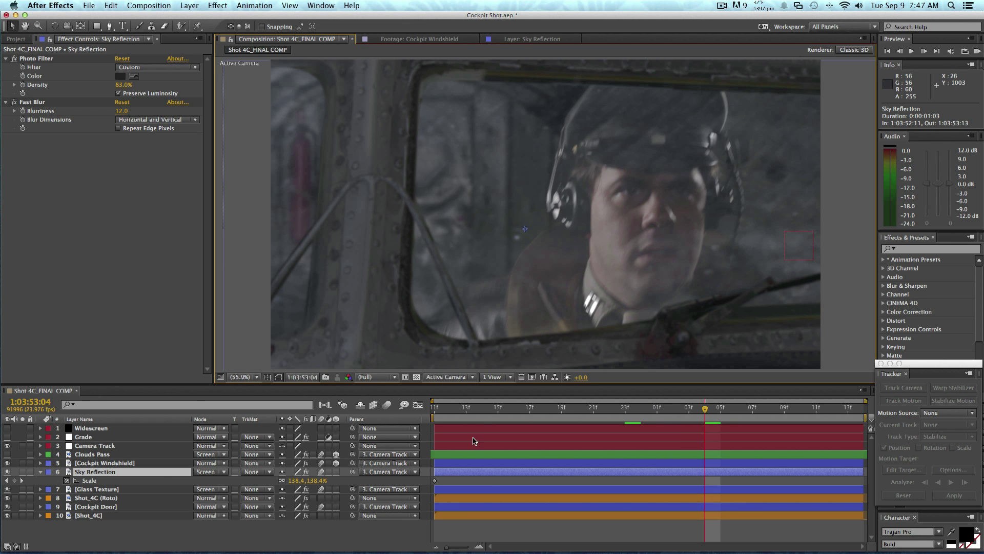
{"action": "left_click", "coordinate": [464, 410]}
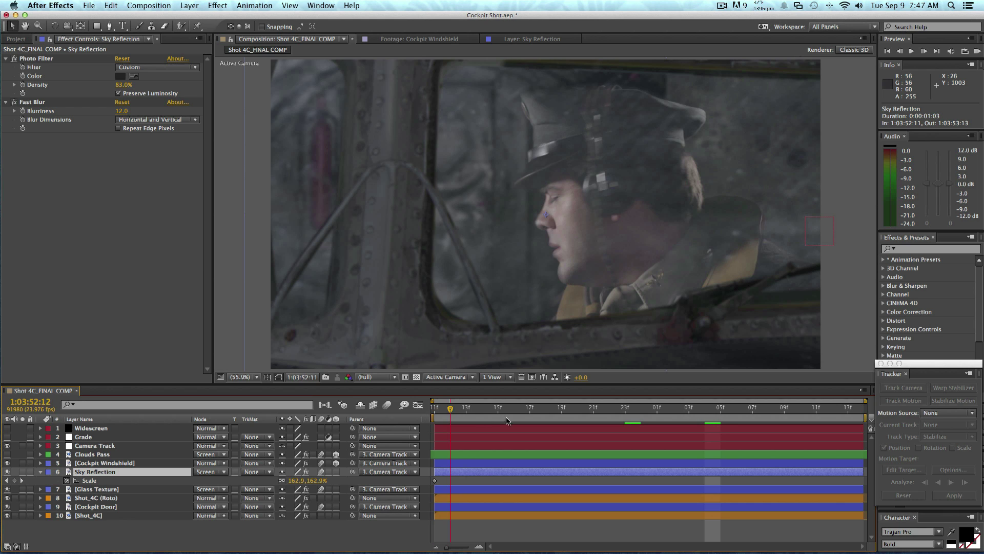
{"action": "key", "text": "Page_Down"}
{"action": "key", "text": "Page_Down"}
{"action": "key", "text": "Page_Down"}
{"action": "key", "text": "Page_Down"}
Hide all the other layers and play the Sky Reflection layer on its own, returning to frame 1:03:52:11
{"action": "left_click_drag", "start_coordinate": [11, 491], "coordinate": [7, 515]}
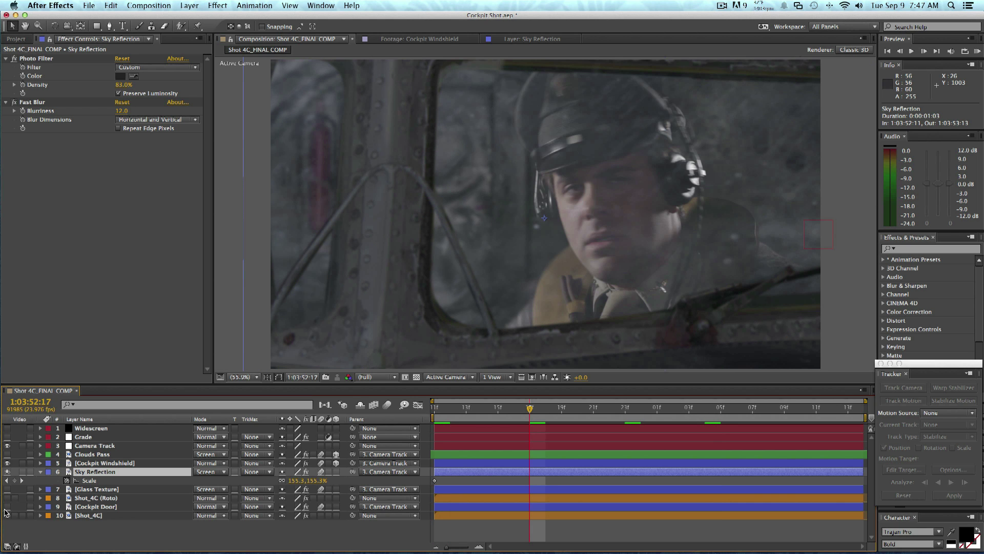
{"action": "left_click", "coordinate": [7, 445]}
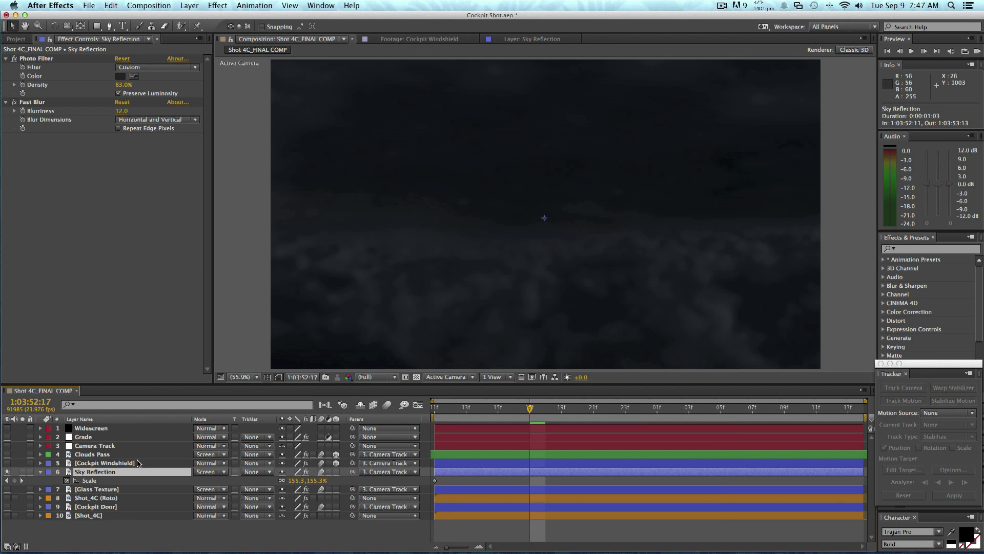
{"action": "key", "text": "space"}
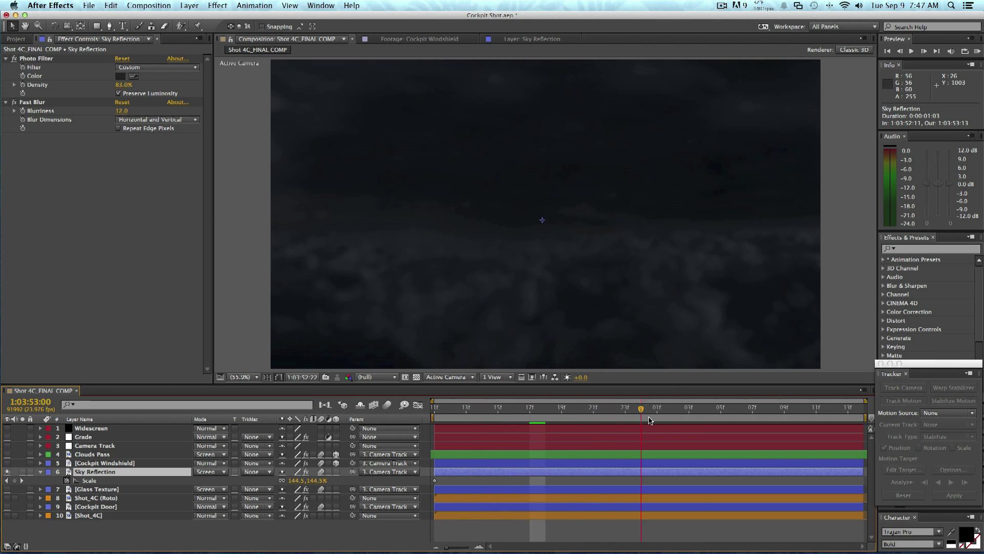
{"action": "left_click", "coordinate": [568, 408]}
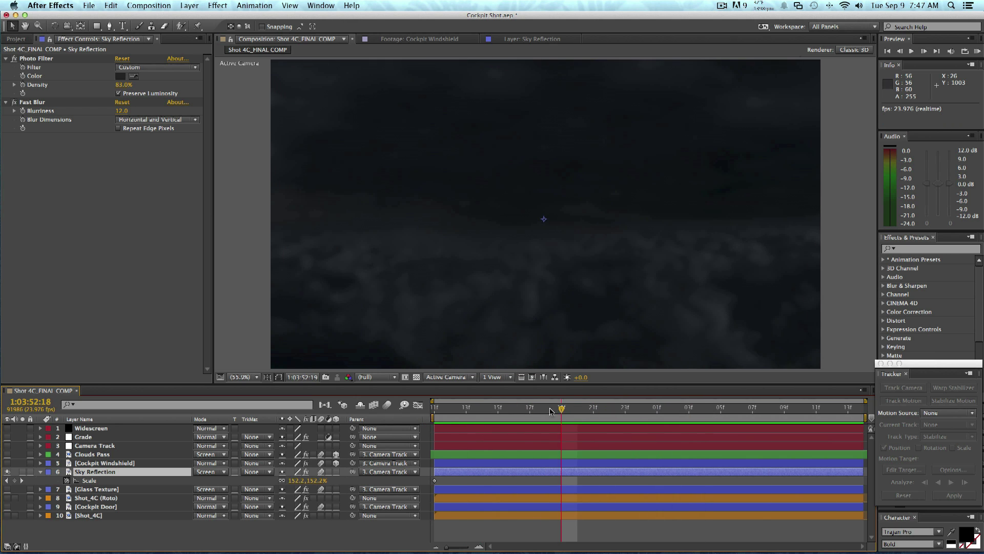
{"action": "left_click_drag", "start_coordinate": [550, 408], "coordinate": [433, 408]}
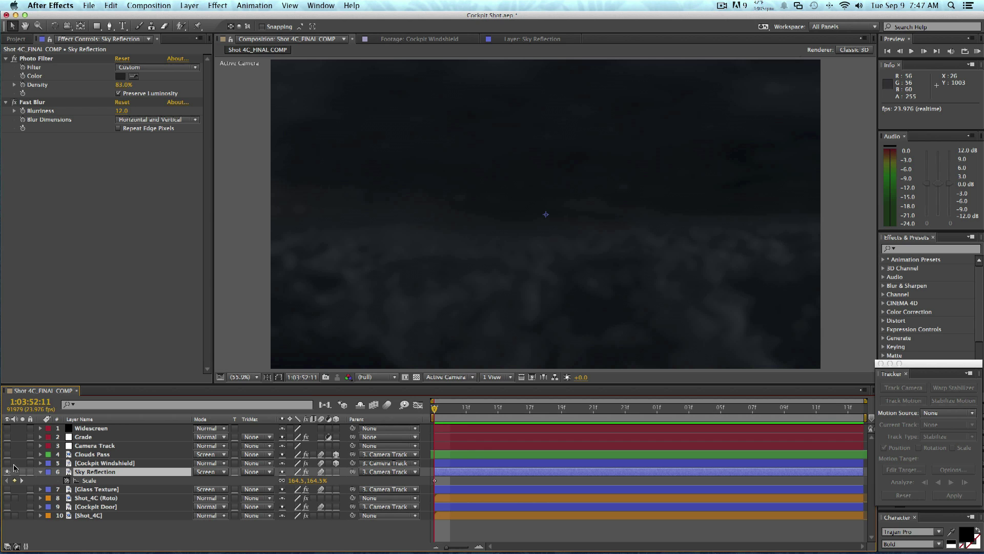
Show the hidden footage layers again and compare the Sky Reflection with its Photo Filter effect off and on
{"action": "left_click_drag", "start_coordinate": [7, 466], "coordinate": [4, 522]}
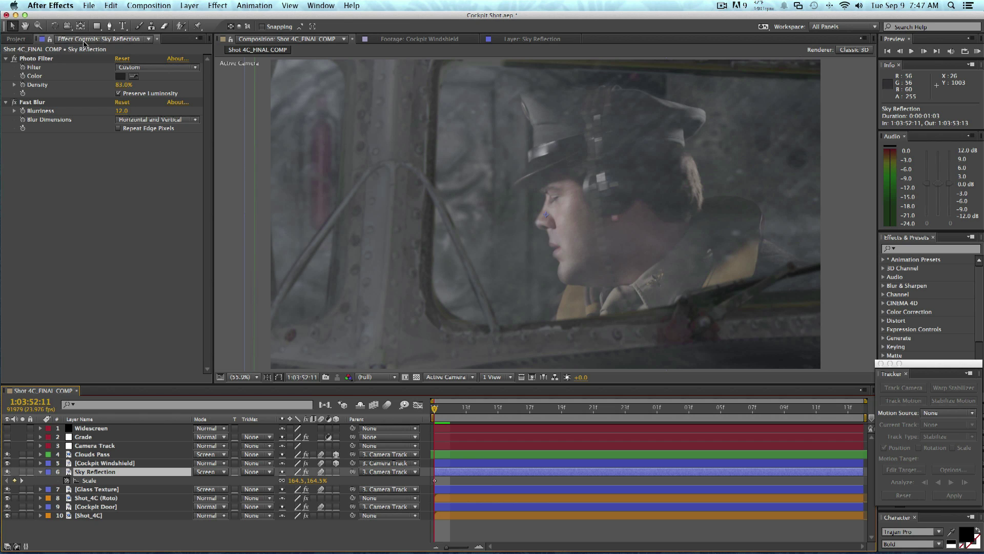
{"action": "left_click", "coordinate": [14, 58]}
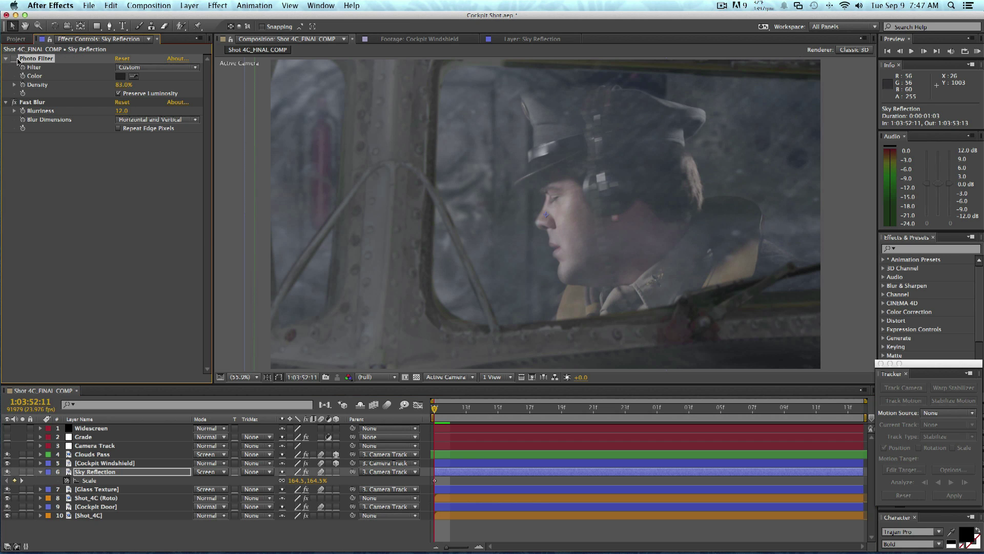
{"action": "left_click", "coordinate": [32, 102]}
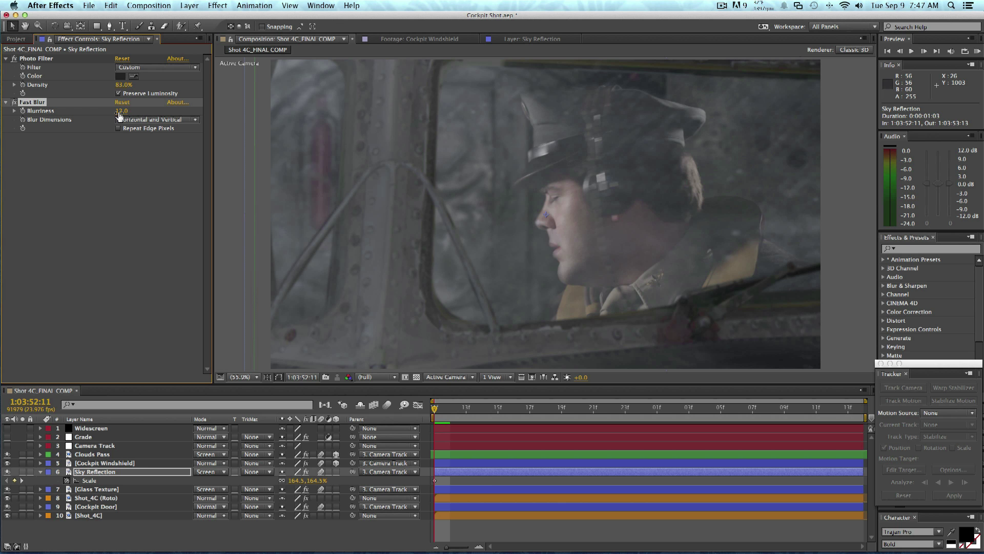
Hide the Clouds Pass layer, run a RAM preview of the composite, and stop at frame 1:03:52:23
{"action": "left_click", "coordinate": [544, 537]}
{"action": "key", "text": "KP_0"}
{"action": "left_click", "coordinate": [579, 271]}
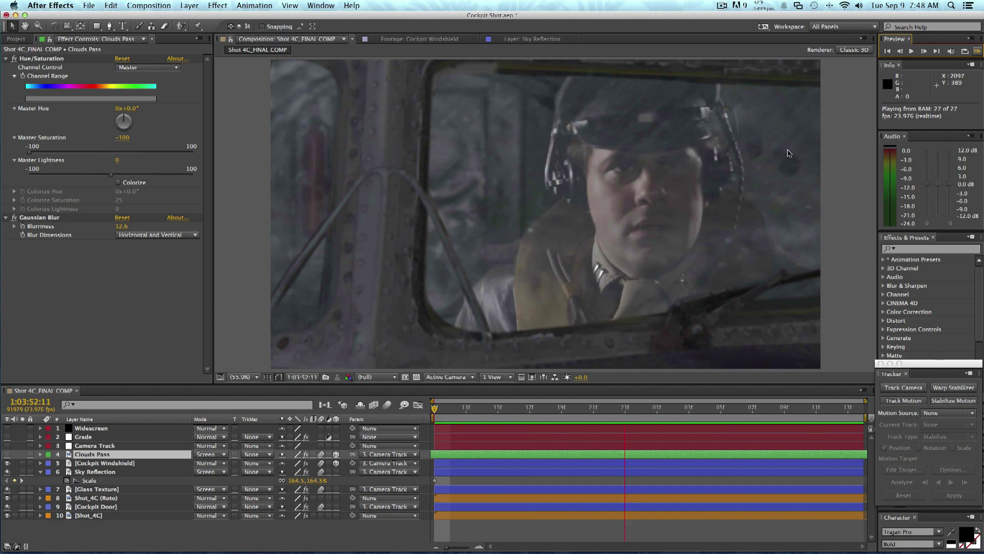
{"action": "key", "text": "space"}
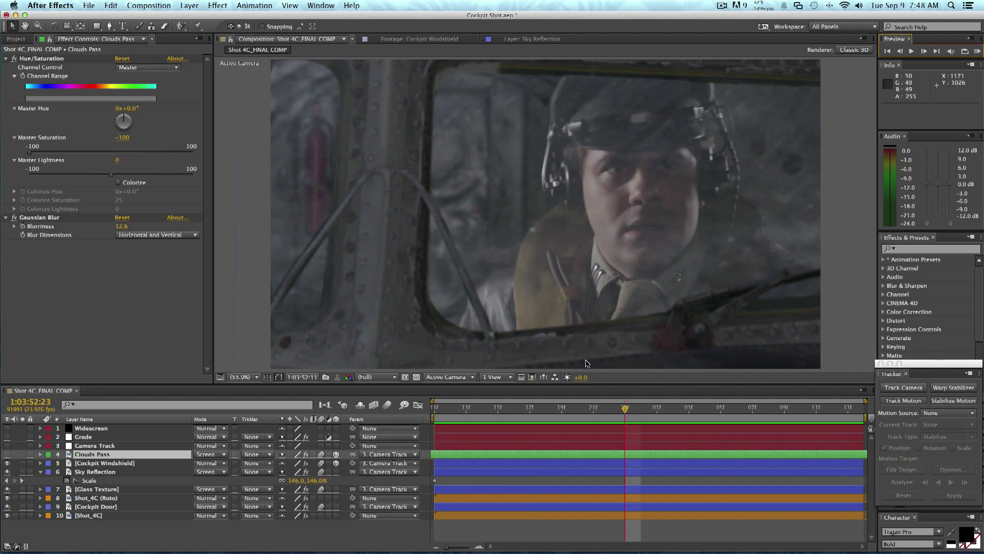
Open the Clouds Pass layer in its own view, scrub to frame 0:00:01:15, and return to the composition view
{"action": "double_click", "coordinate": [92, 454]}
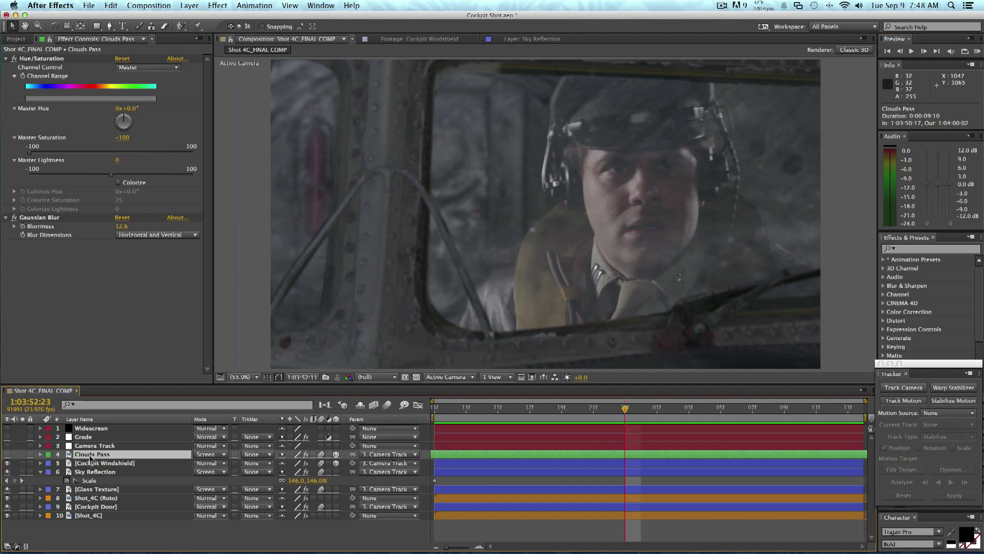
{"action": "left_click_drag", "start_coordinate": [298, 355], "coordinate": [332, 353]}
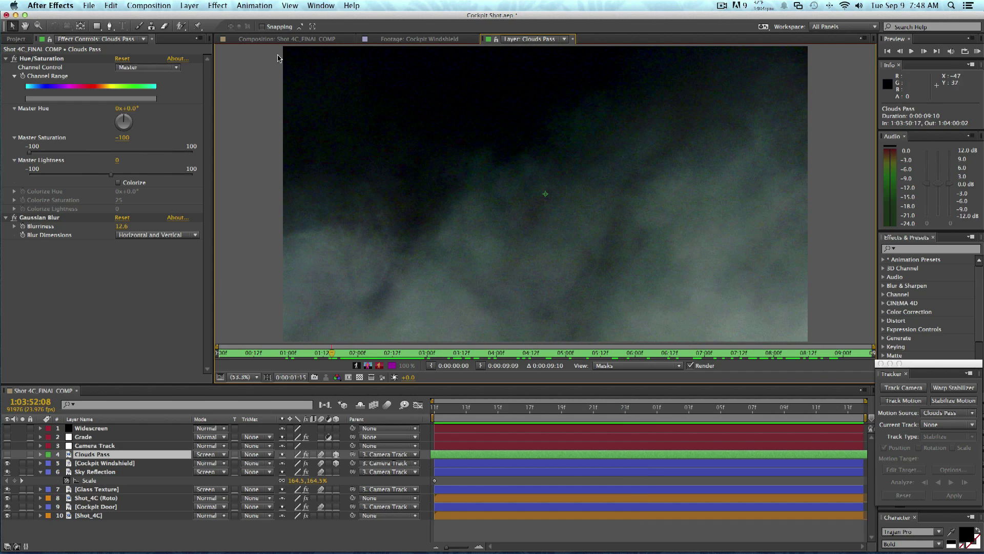
{"action": "left_click", "coordinate": [312, 42]}
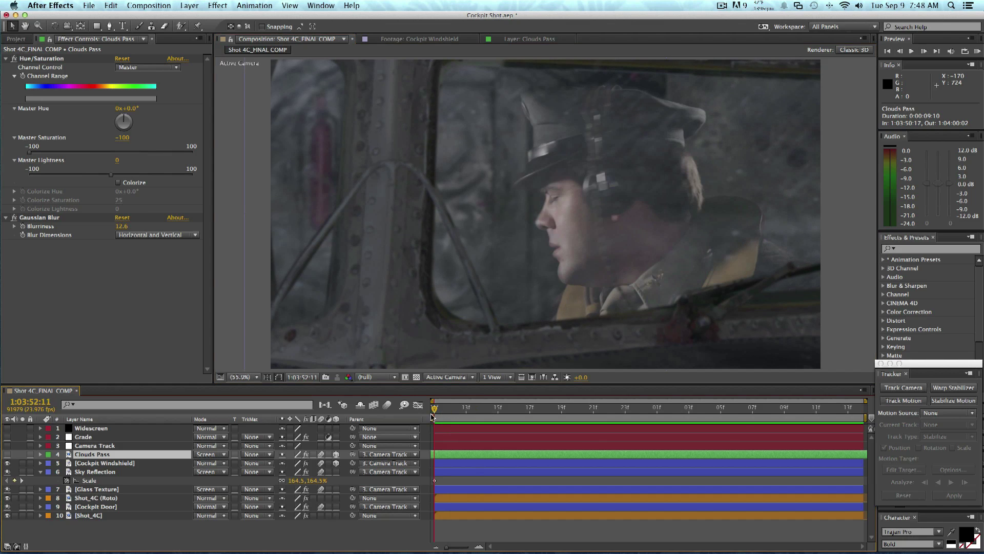
Show the Clouds Pass layer with its rotation properties and scrub to frame 1:03:52:18 before returning to the first frame
{"action": "key", "text": "p"}
{"action": "key", "text": "r"}
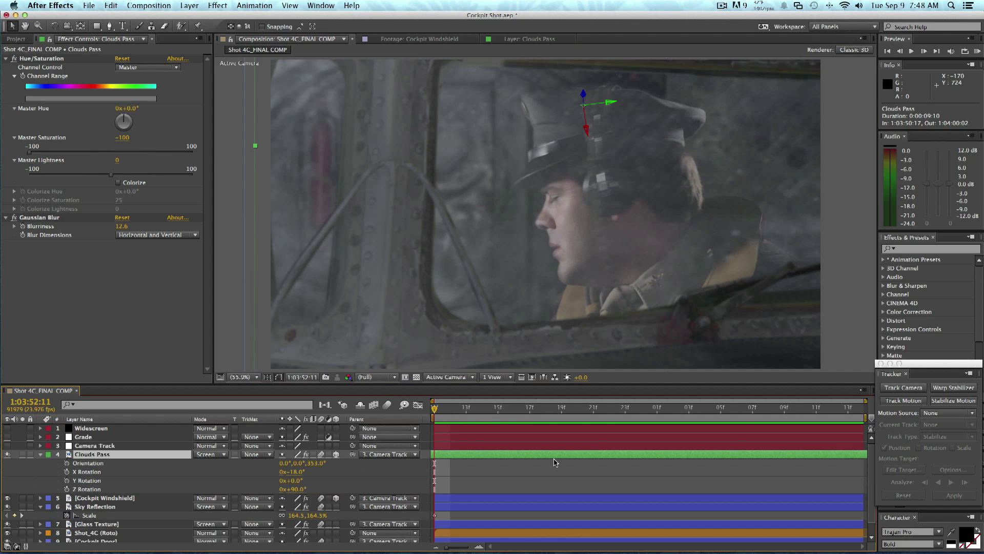
{"action": "left_click_drag", "start_coordinate": [476, 413], "coordinate": [546, 411]}
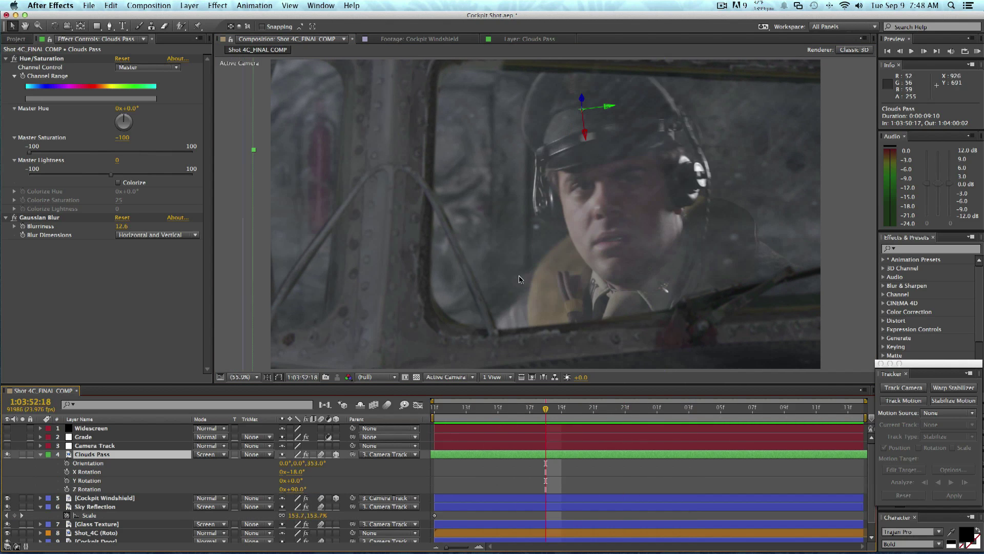
{"action": "key", "text": "Home"}
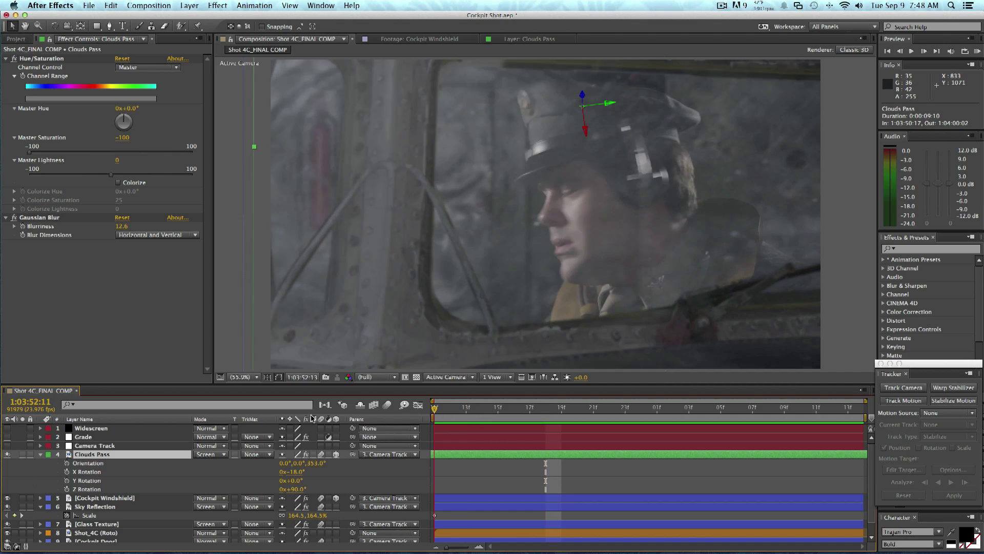
Compare the Clouds Pass with its Hue/Saturation effect off and on, collapse its properties, and RAM-preview the composite
{"action": "left_click", "coordinate": [14, 60]}
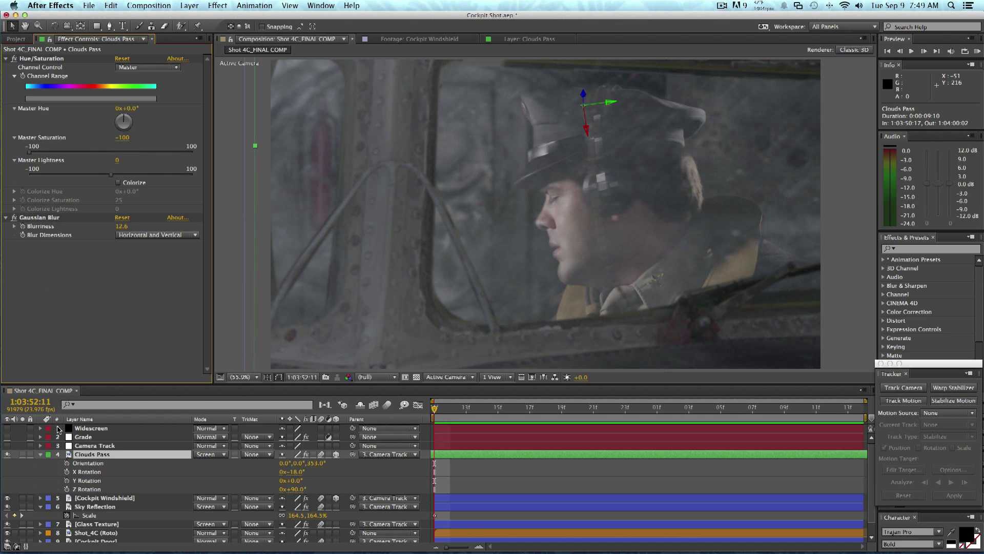
{"action": "left_click", "coordinate": [39, 455]}
{"action": "left_click", "coordinate": [976, 51]}
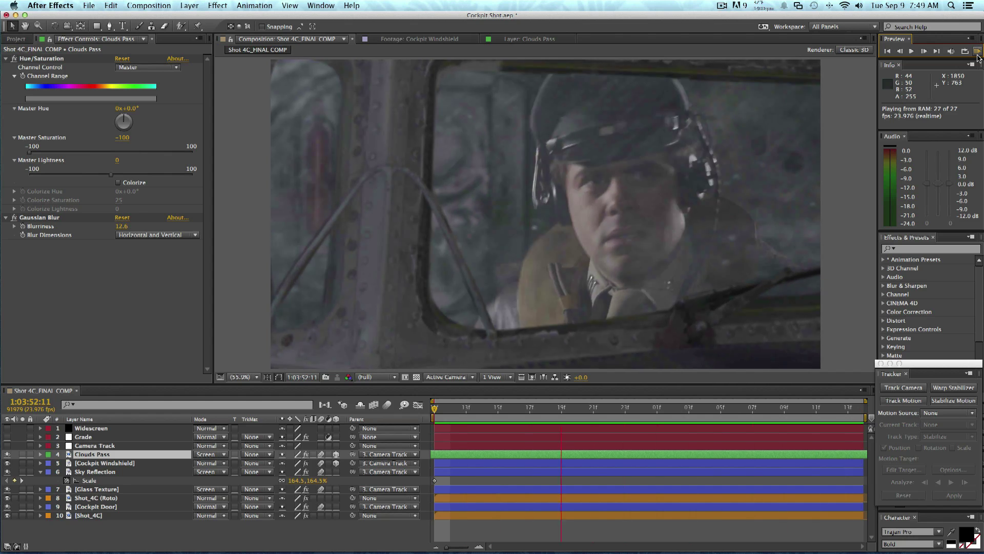
Deselect all layers and scrub the ungraded composite to frame 1:03:53:03 and back to 1:03:53:01
{"action": "left_click_drag", "start_coordinate": [589, 408], "coordinate": [689, 409]}
{"action": "key", "text": "F2"}
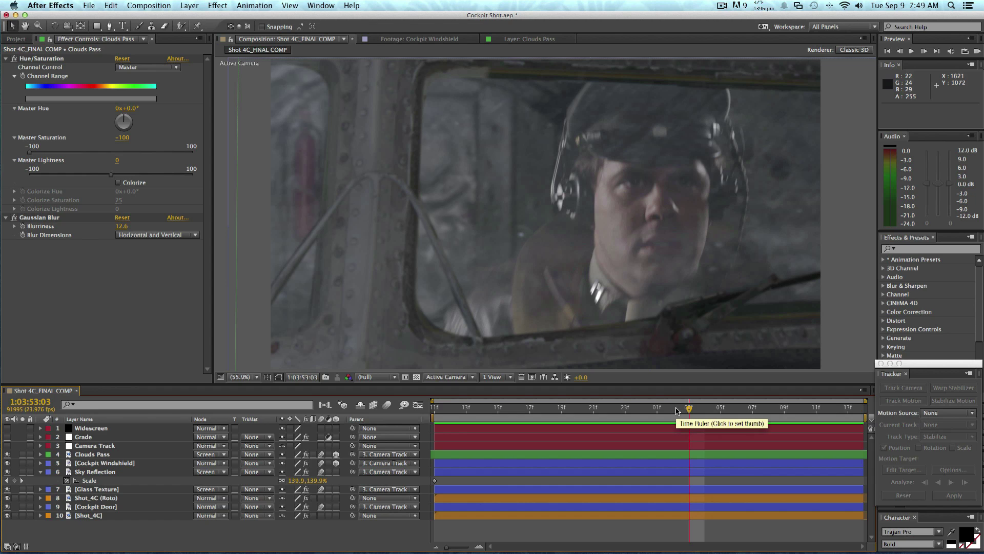
{"action": "left_click_drag", "start_coordinate": [683, 410], "coordinate": [652, 412]}
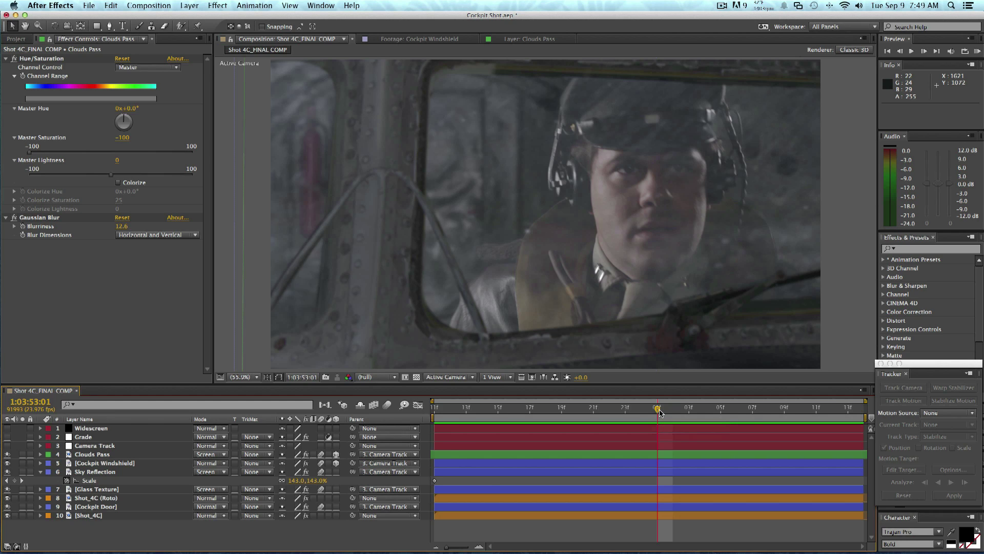
Show the Grade and Widescreen layers and run a RAM preview of the finished shot from frame 1:03:52:11
{"action": "mouse_move", "coordinate": [660, 411]}
{"action": "left_mouse_down"}
{"action": "mouse_move", "coordinate": [674, 413]}
{"action": "mouse_move", "coordinate": [658, 414]}
{"action": "left_mouse_up"}
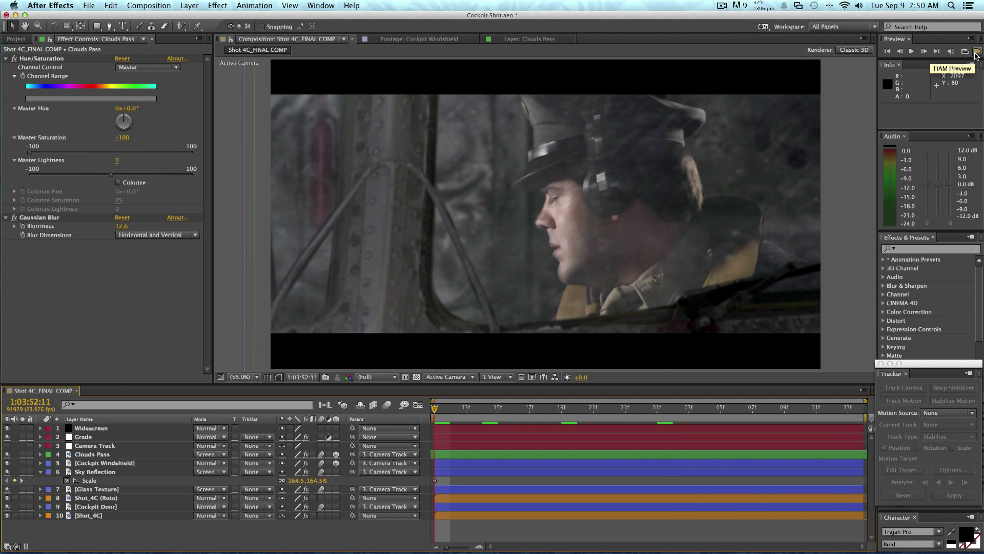
{"action": "left_click", "coordinate": [975, 52]}
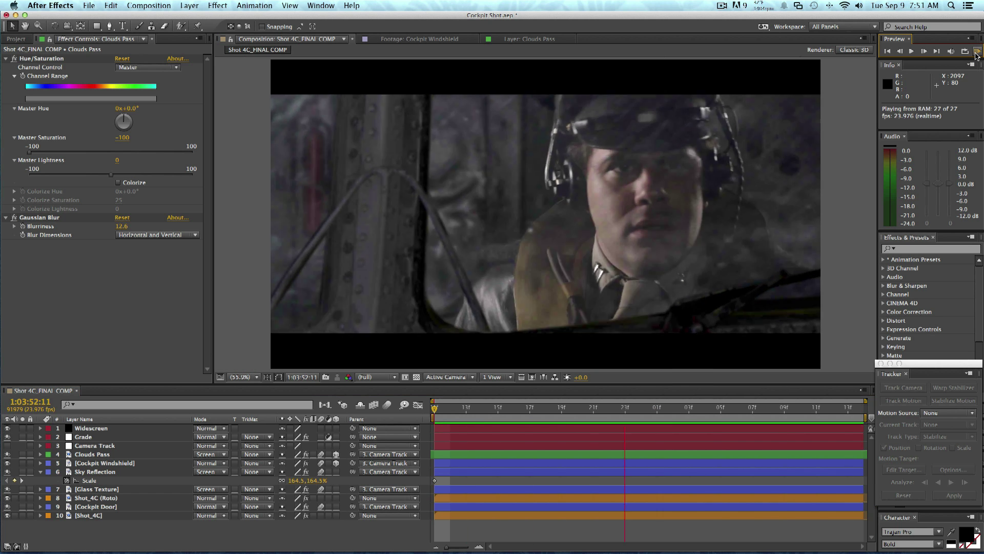